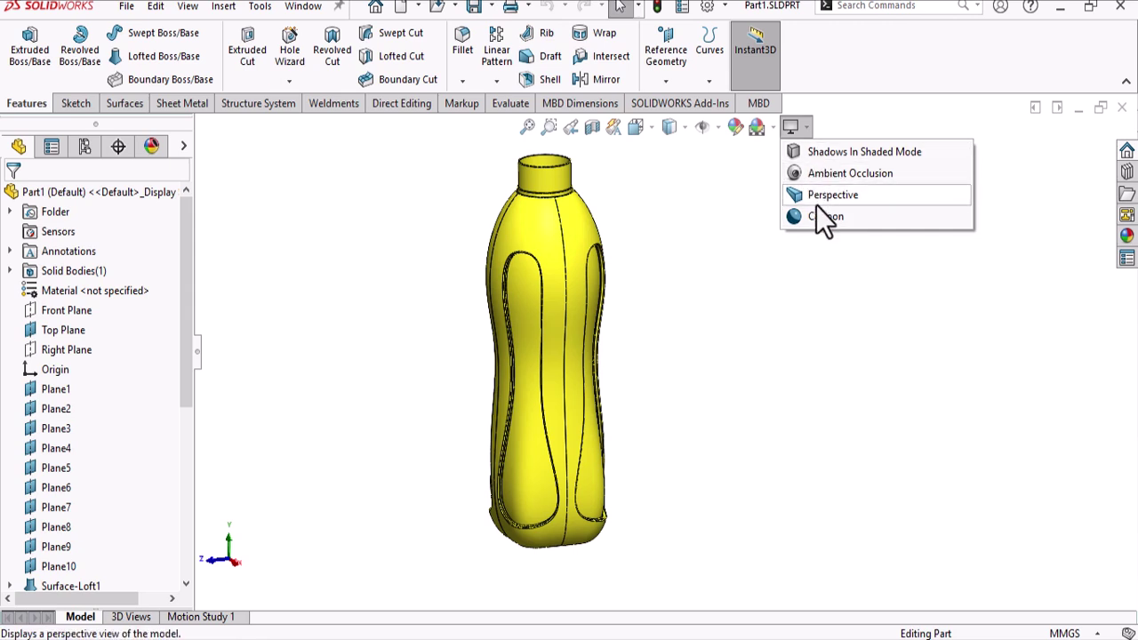
- Dismiss the View Settings flyout unchanged and exit SOLIDWORKS with the yellow bottle model
click(709, 266)
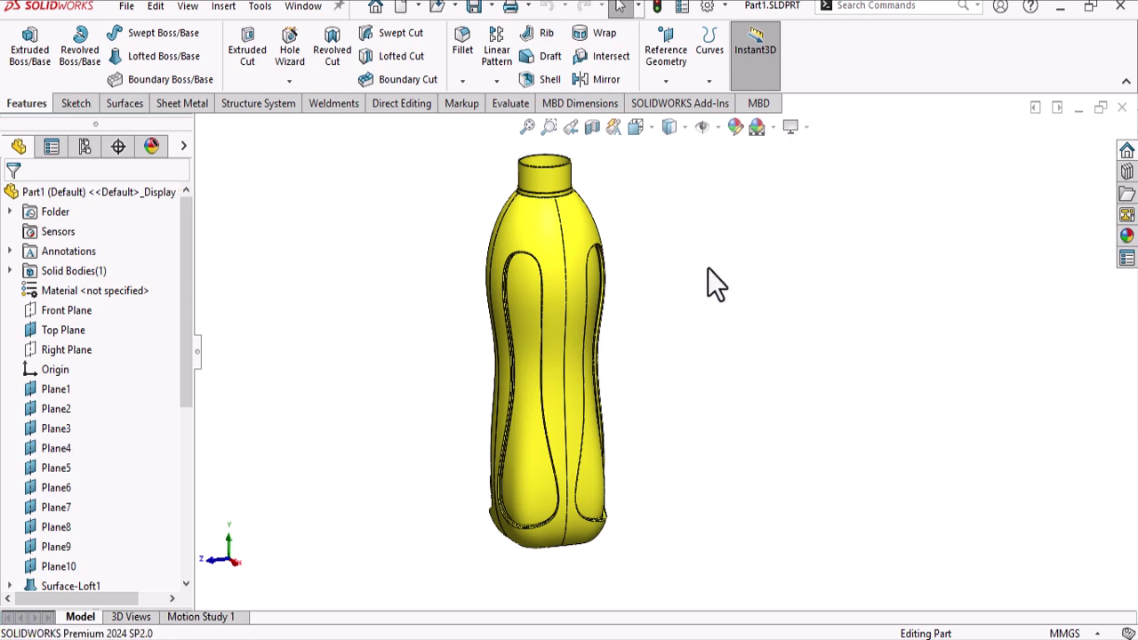
click(1119, 7)
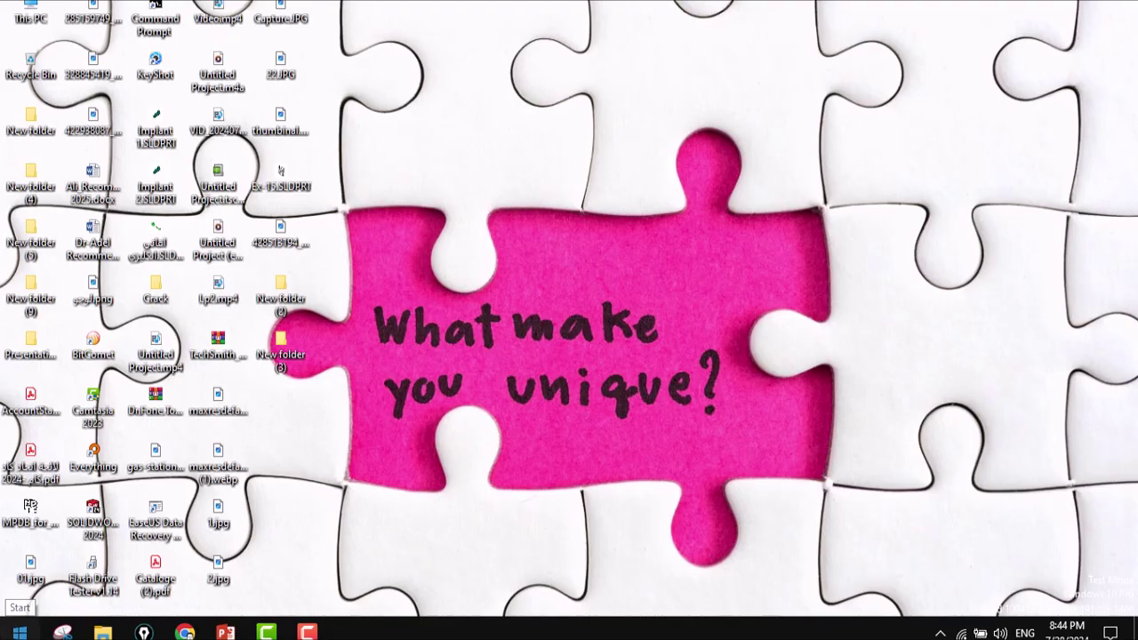
- Search 'reg' from Start, run Registry Editor as administrator, and collapse HKEY_CURRENT_USER
click(20, 632)
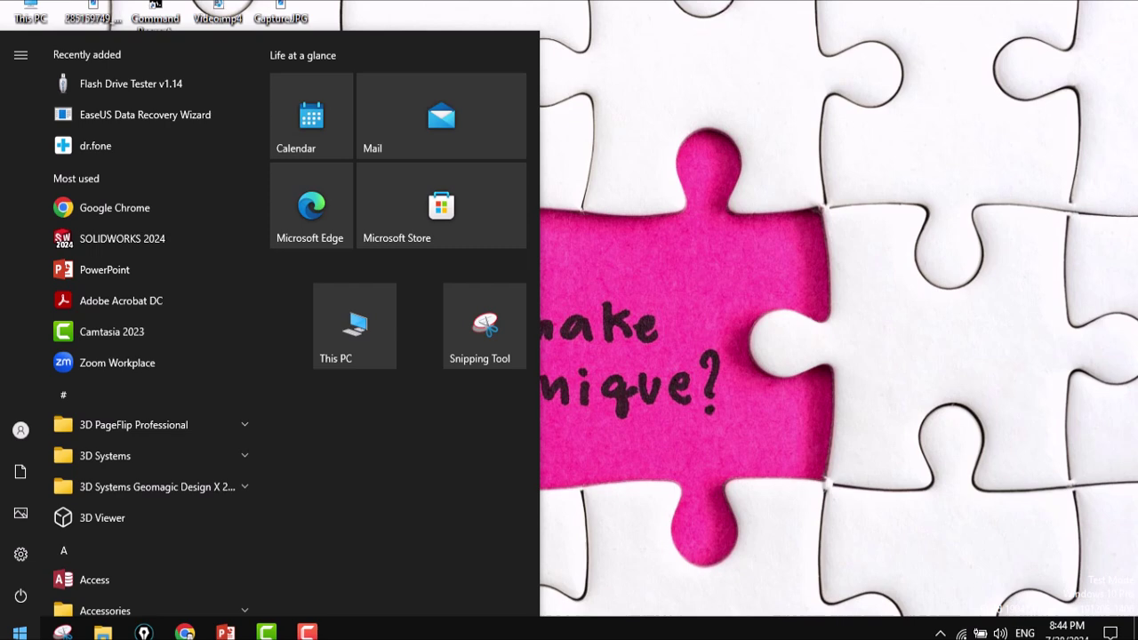
text(reg)
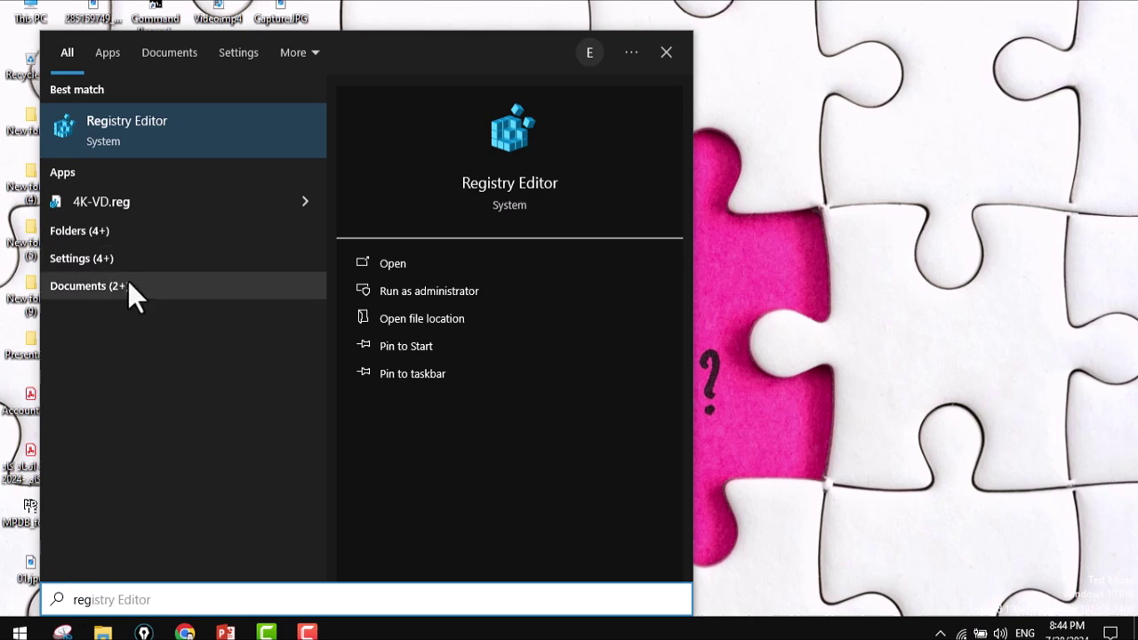
click(153, 139)
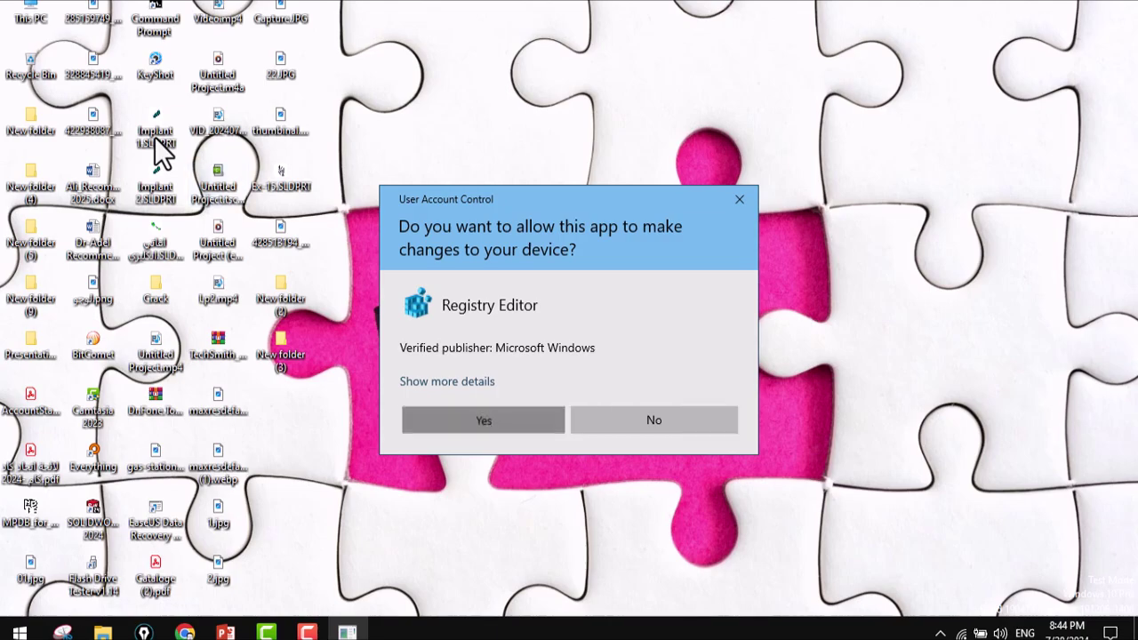
key(alt+y)
click(23, 84)
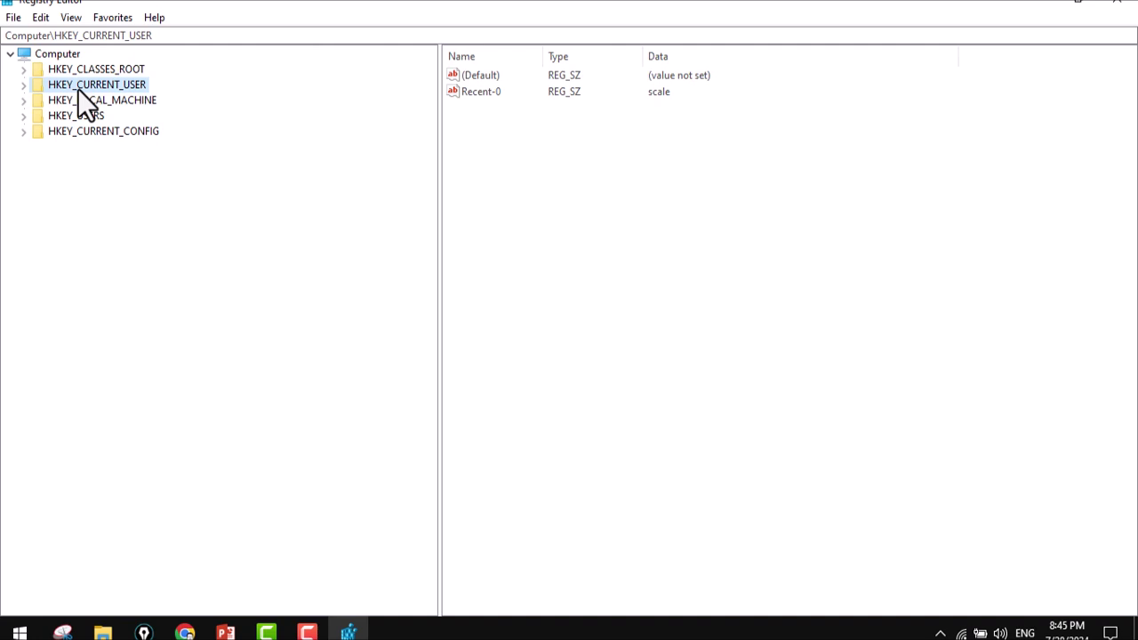
- Expand HKEY_CURRENT_USER\SOFTWARE, then select and expand its SolidWorks subkey
click(24, 90)
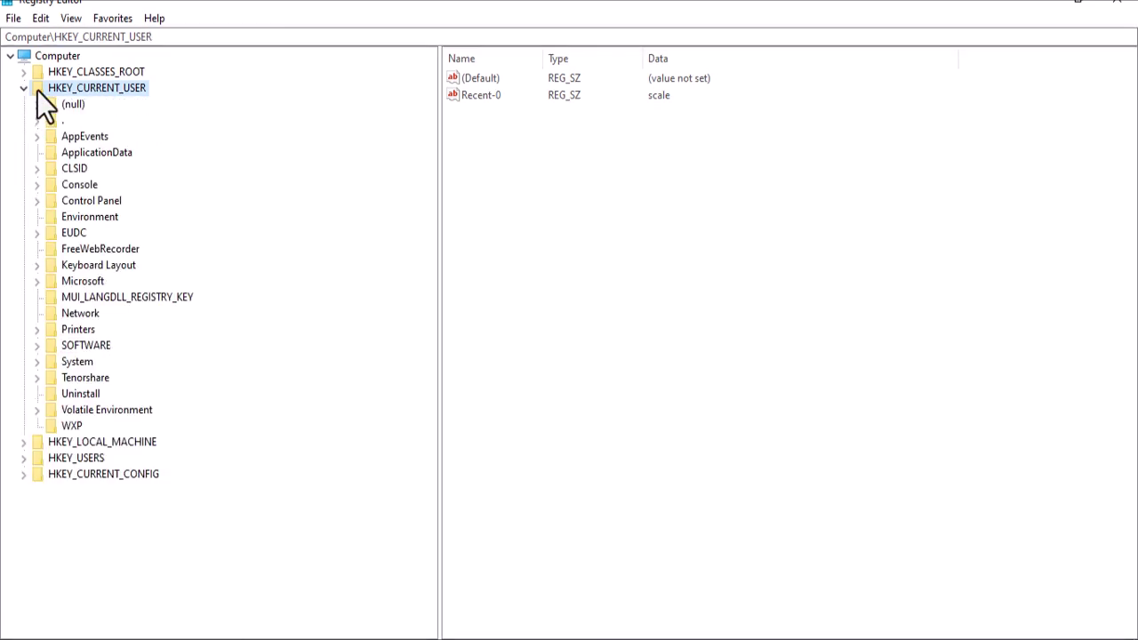
click(57, 347)
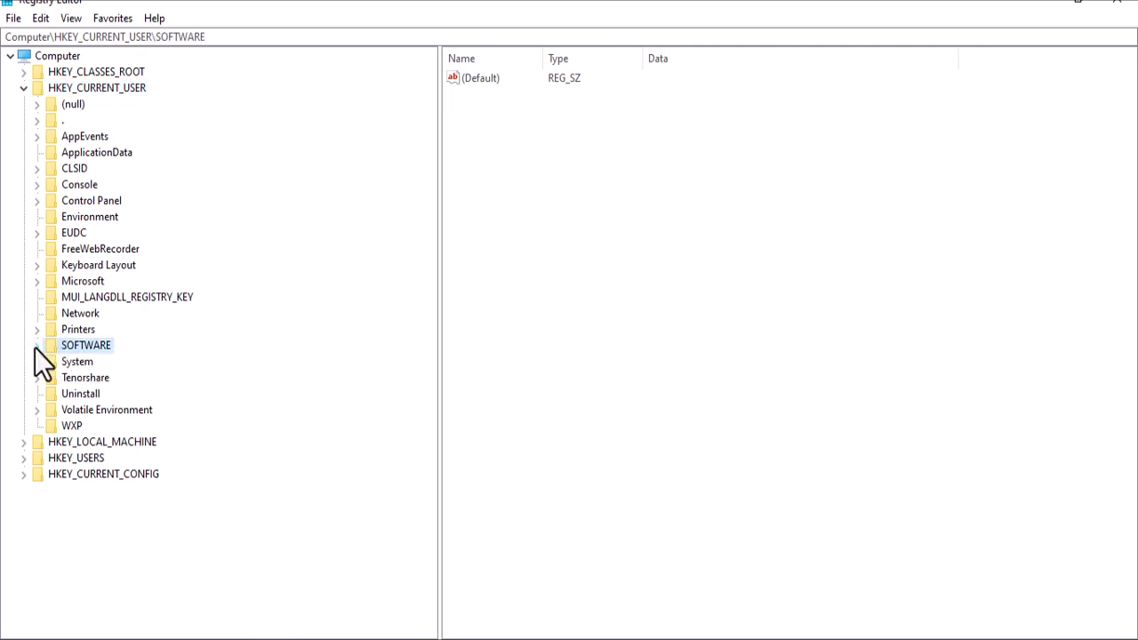
click(36, 348)
scroll(97, 307, down, 4)
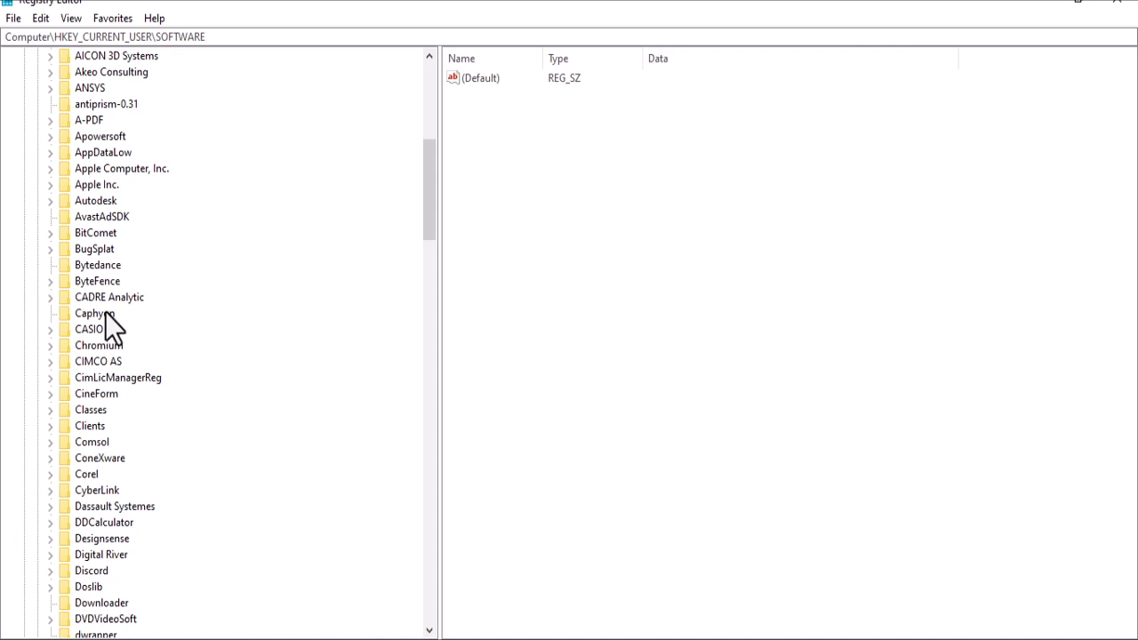
scroll(114, 435, down, 18)
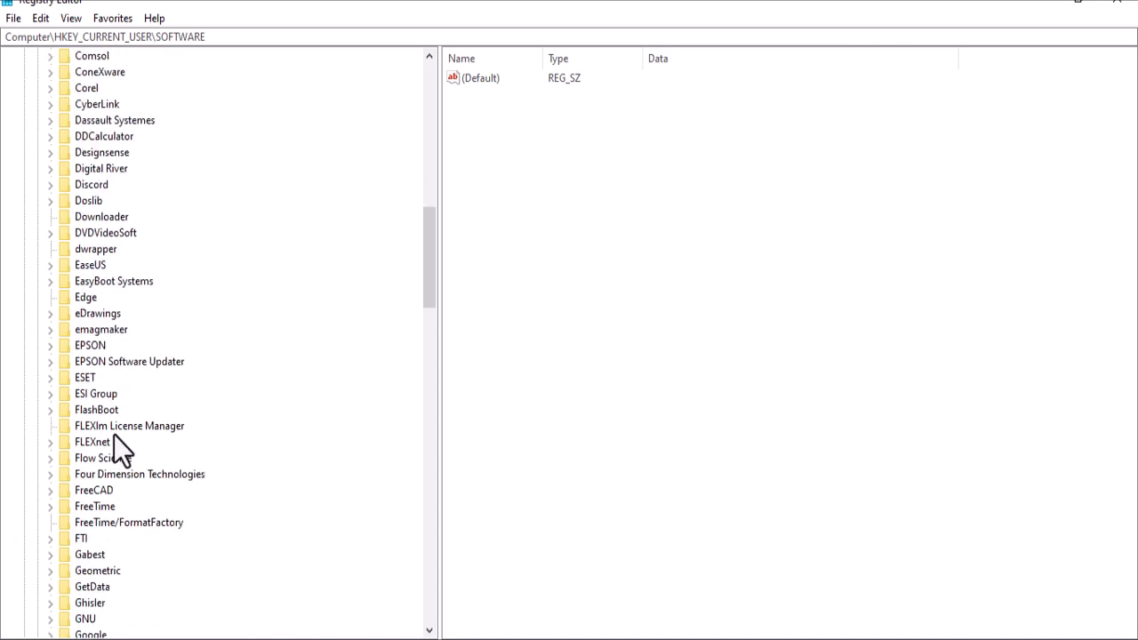
scroll(114, 435, down, 19)
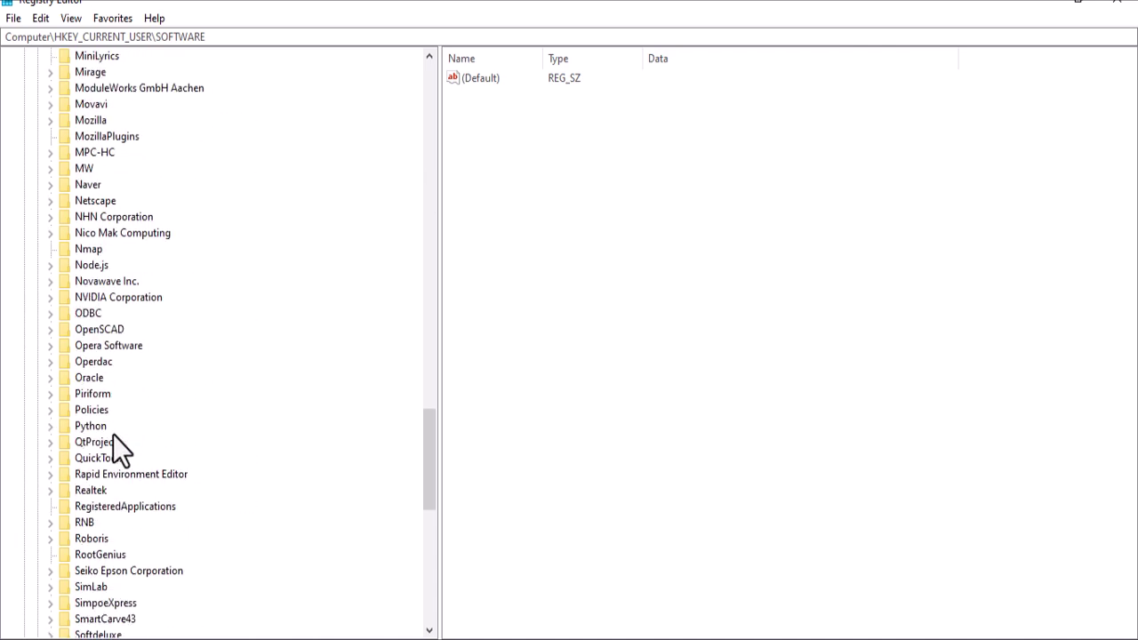
click(97, 362)
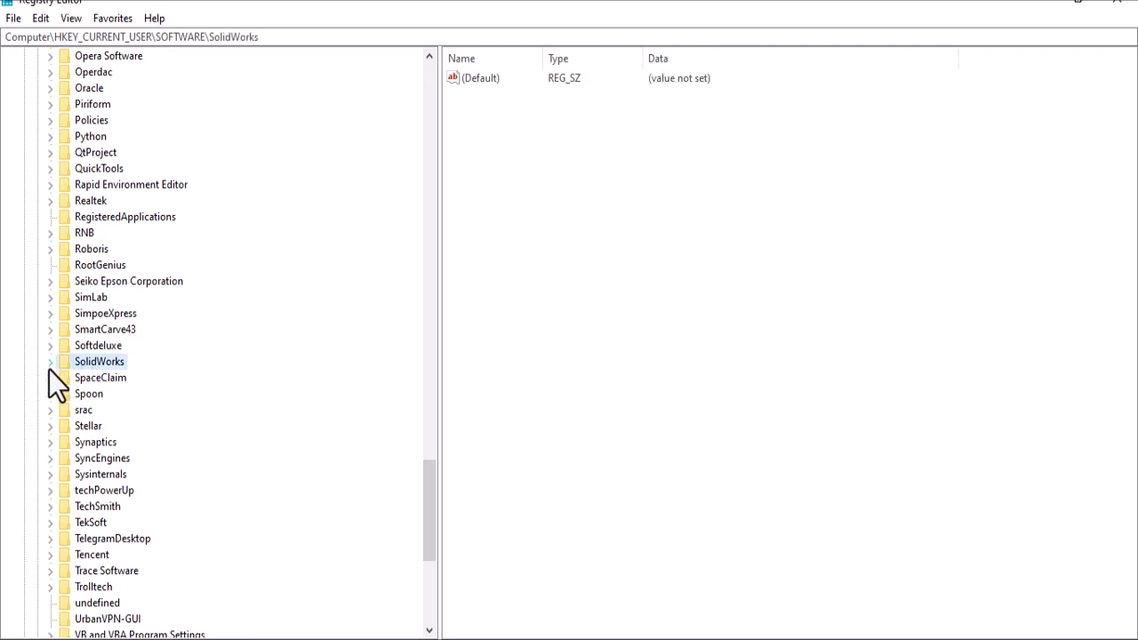
click(49, 364)
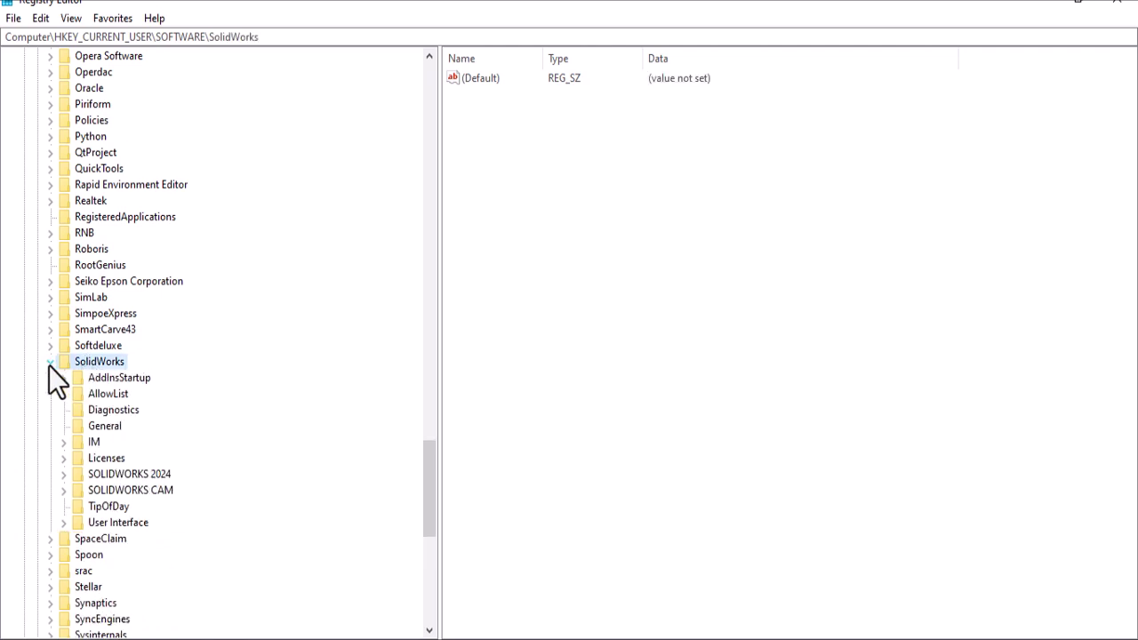
- Expand SolidWorks\AllowList and select Current to view its Renderer, Vendor and Workarounds values
click(105, 395)
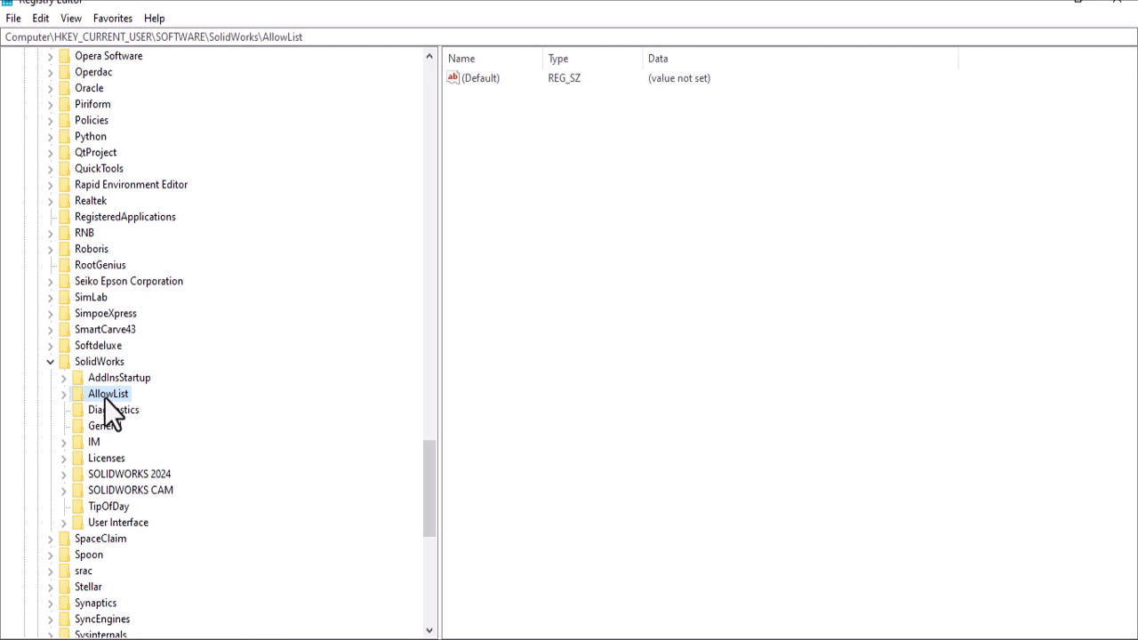
click(68, 401)
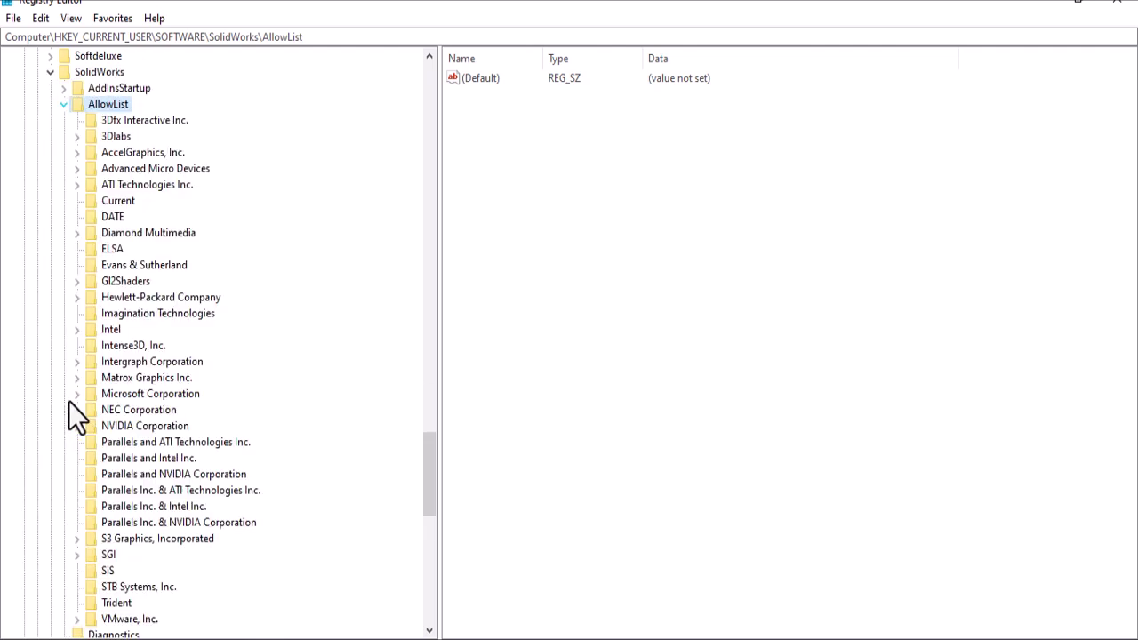
click(120, 201)
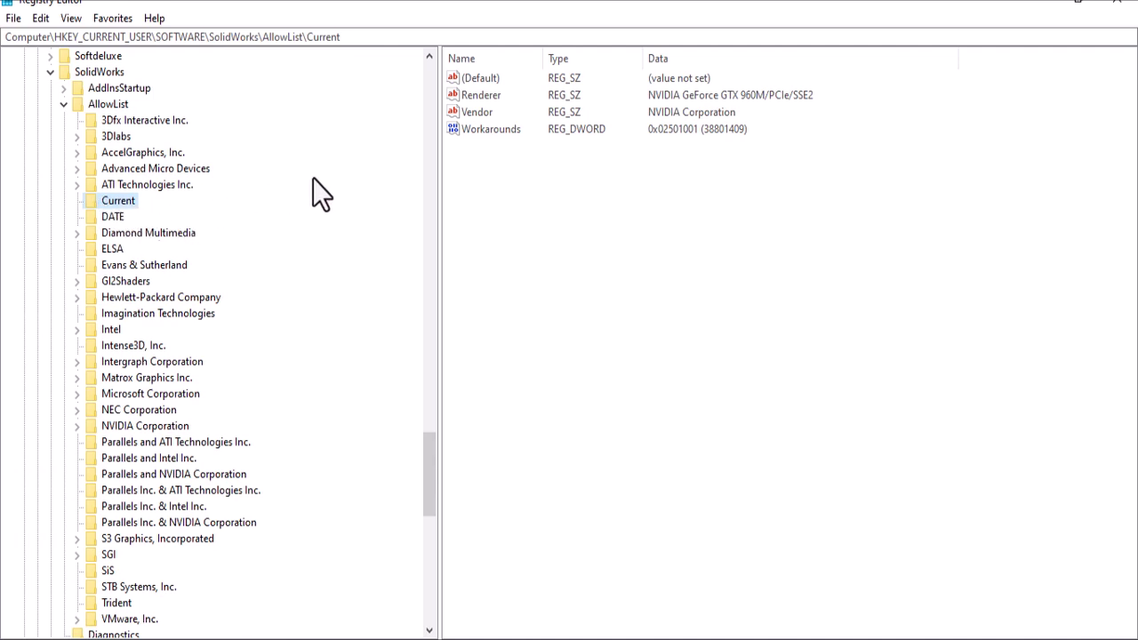
- Copy the Renderer data 'NVIDIA GeForce GTX 960M/PCIe/SSE2' and close its editor unchanged
double_click(480, 95)
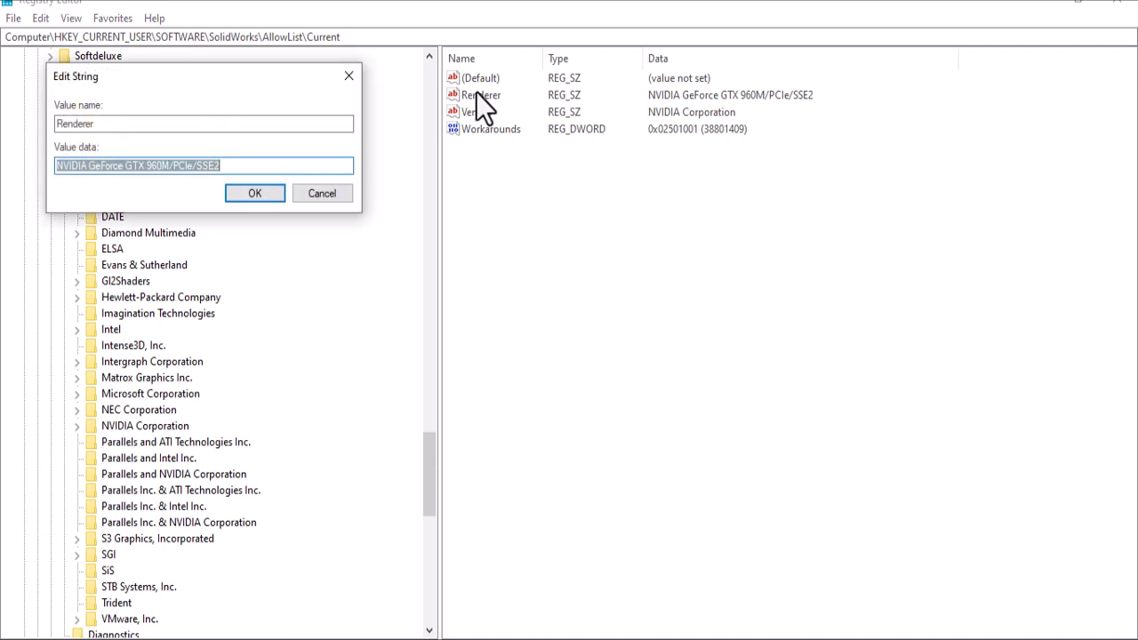
drag(222, 165, 22, 165)
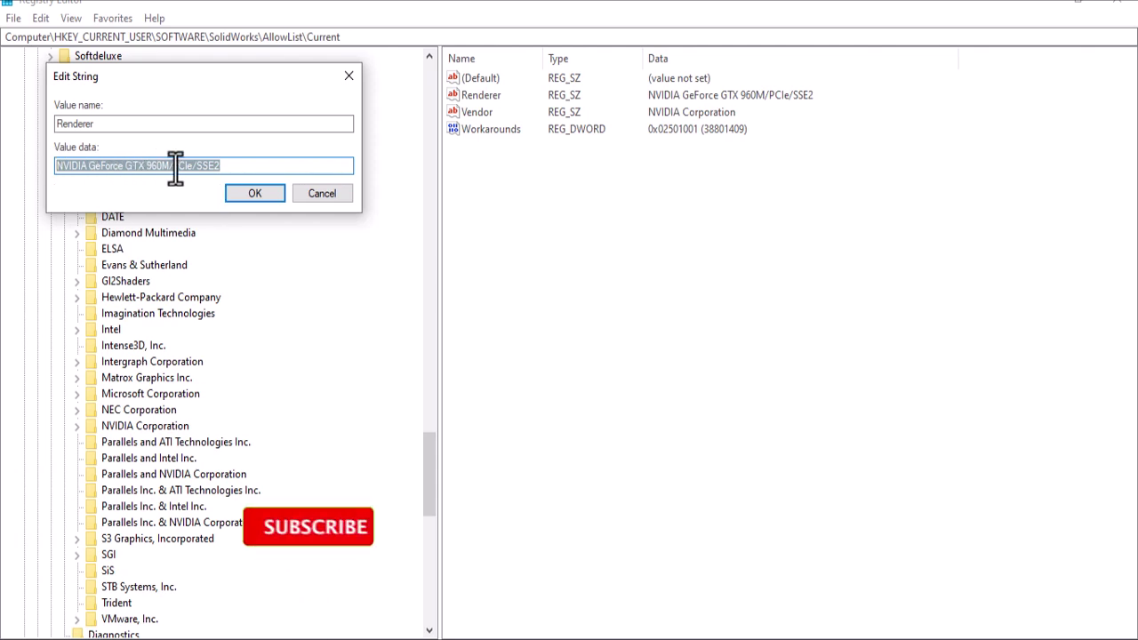
right_click(139, 168)
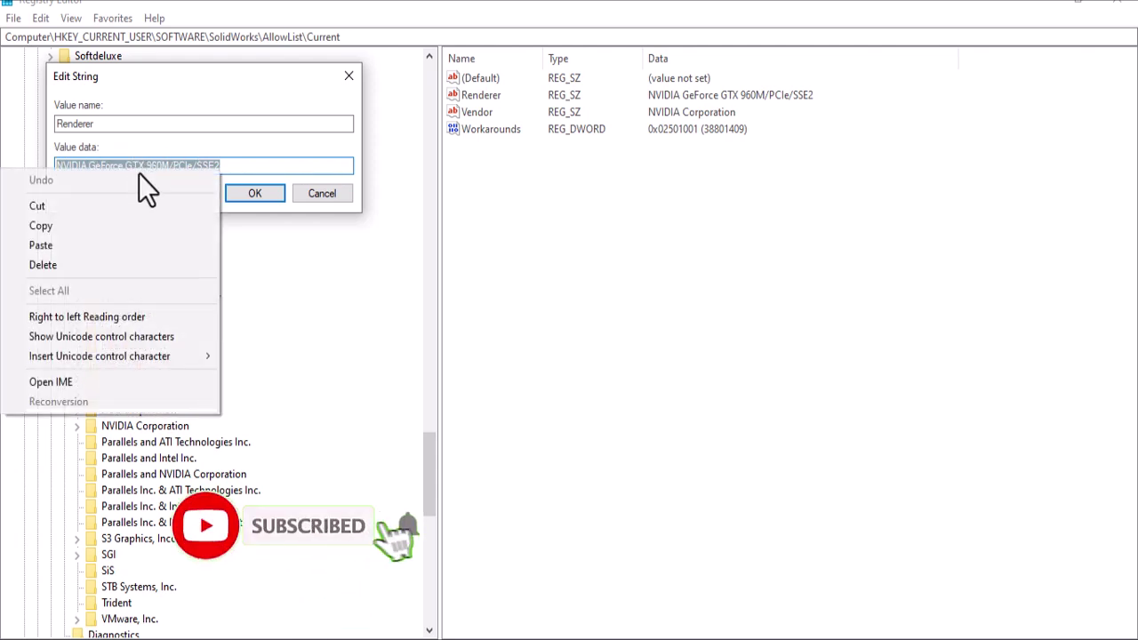
click(240, 167)
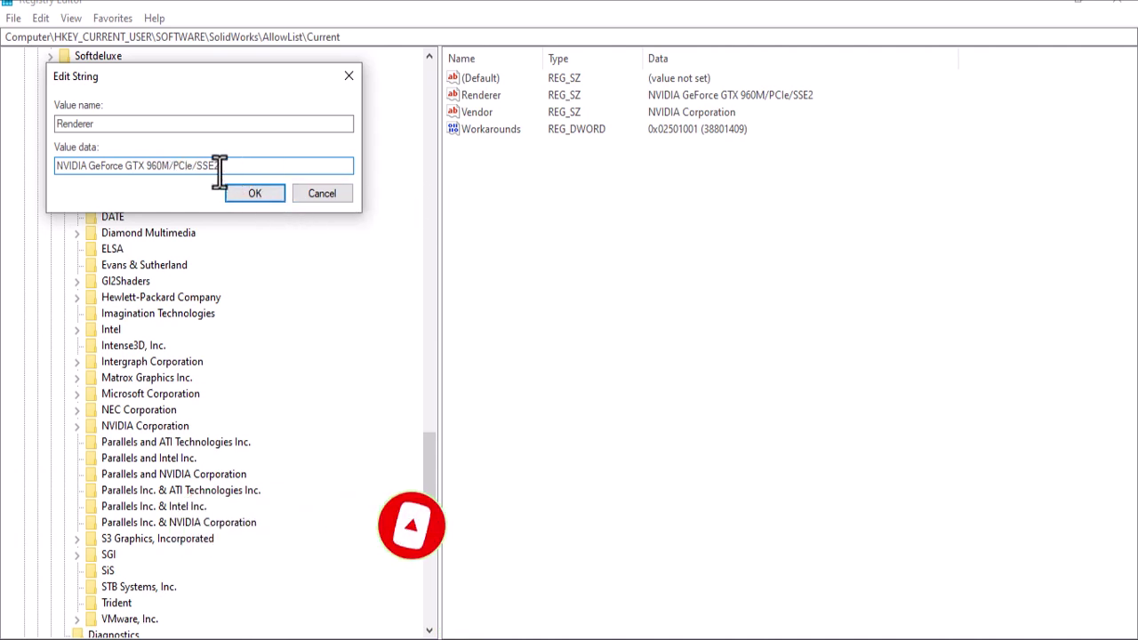
drag(223, 167, 18, 164)
right_click(103, 167)
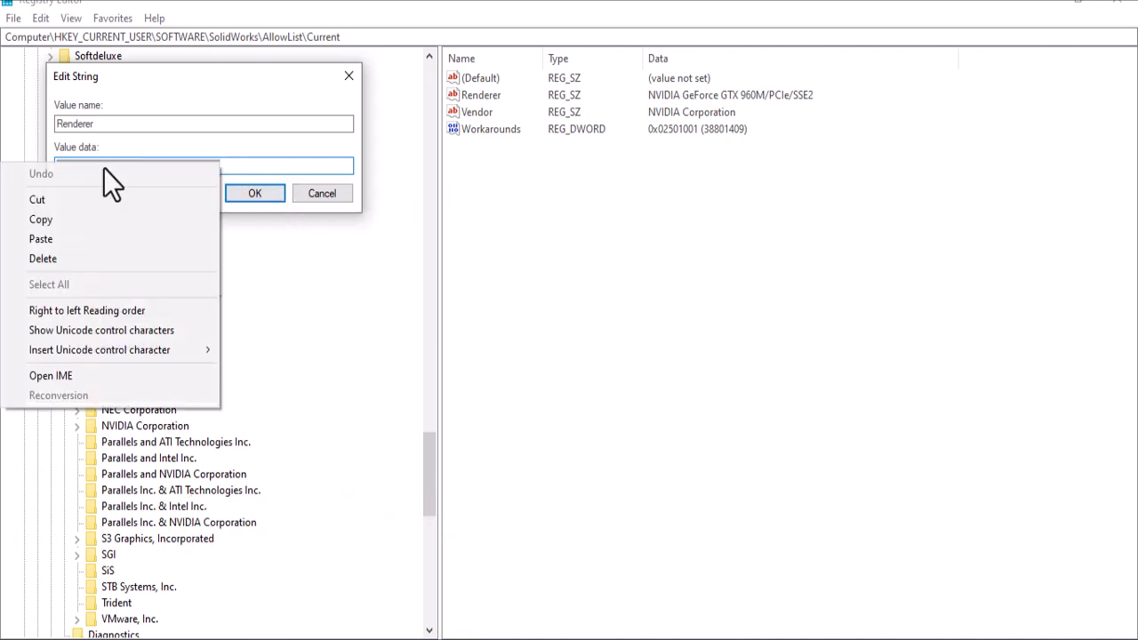
click(80, 220)
click(271, 195)
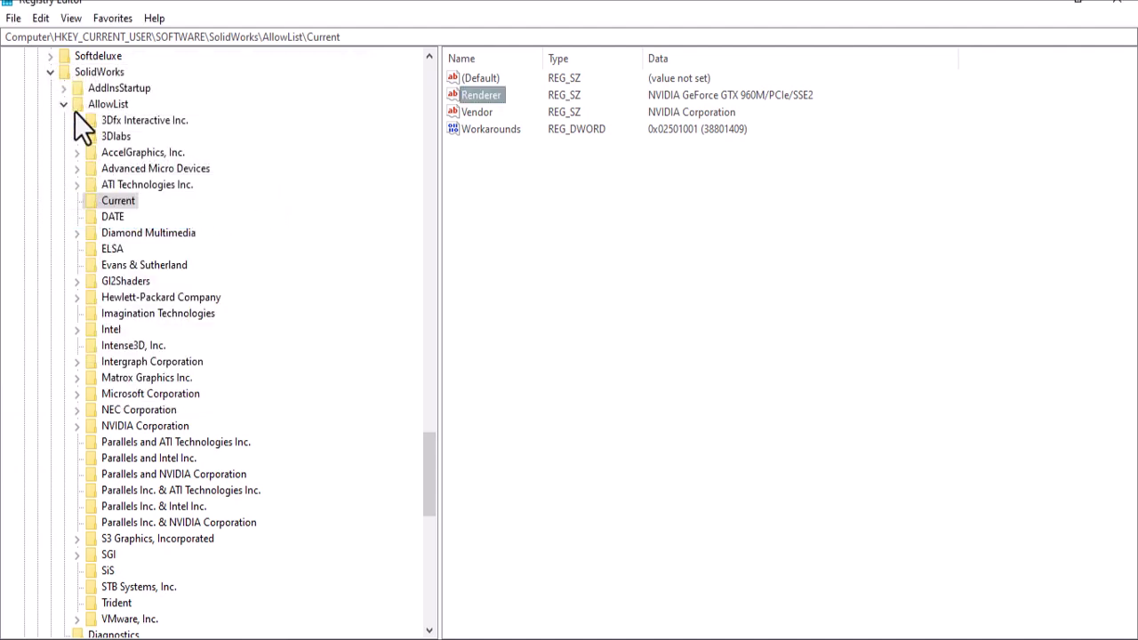
- Re-expand AllowList, expand Gl2Shaders, and select NV40 showing Workarounds 0x0000000c (12)
click(109, 104)
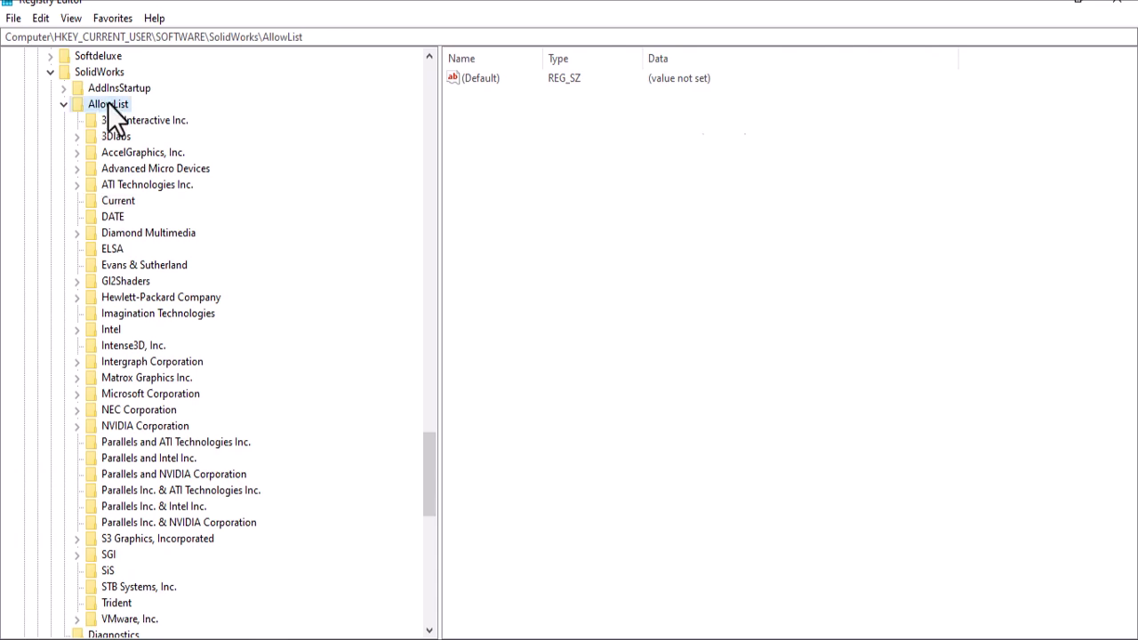
click(64, 104)
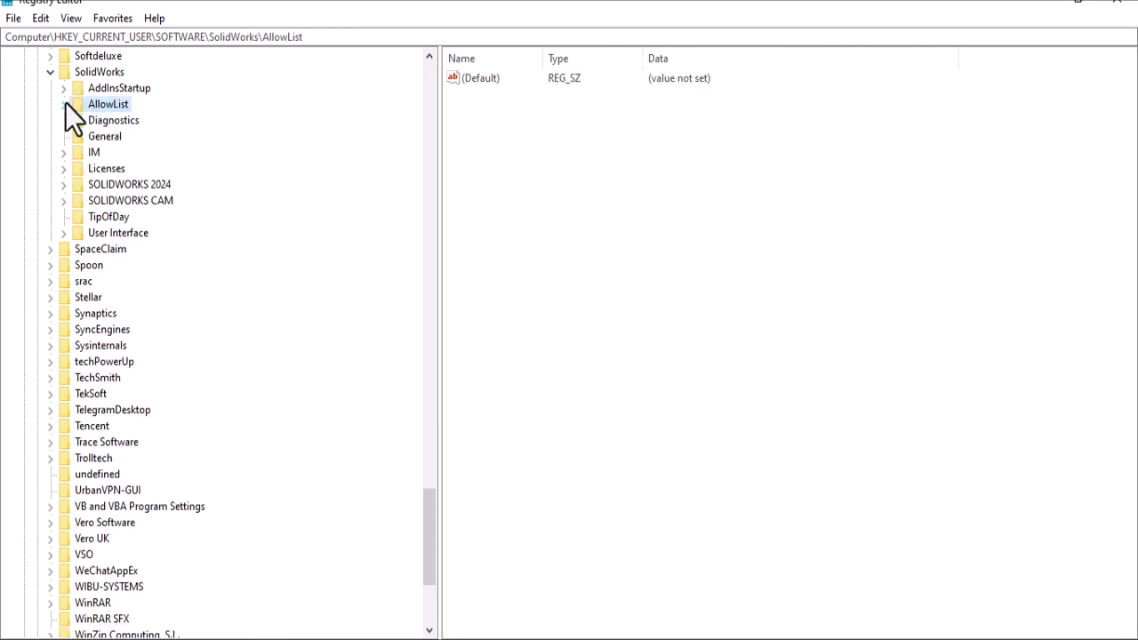
click(64, 104)
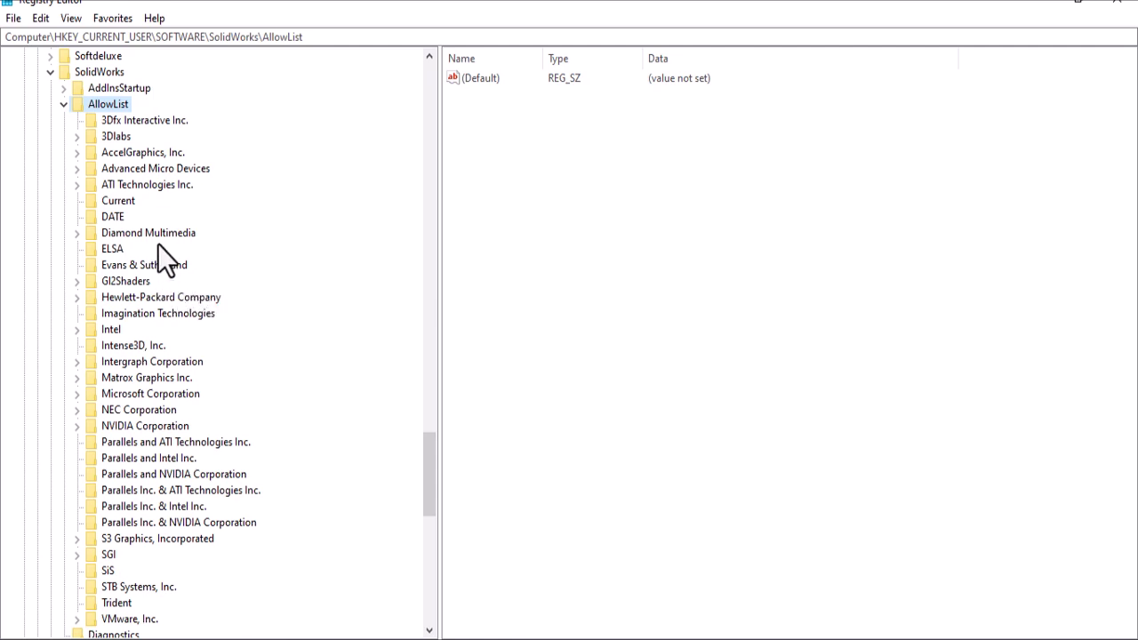
click(118, 282)
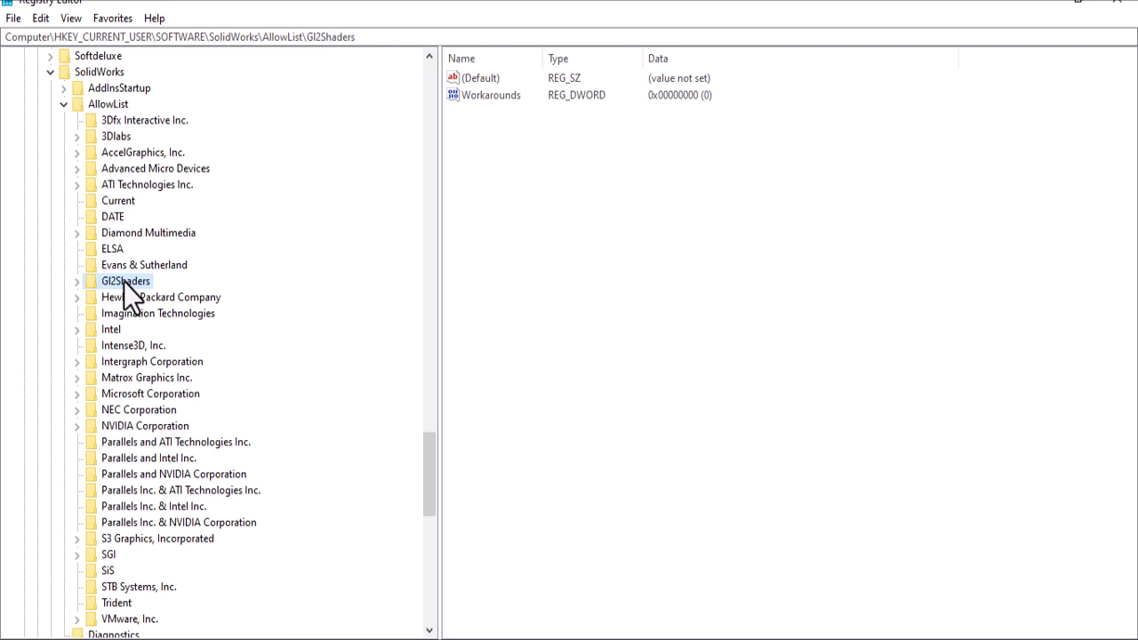
click(76, 282)
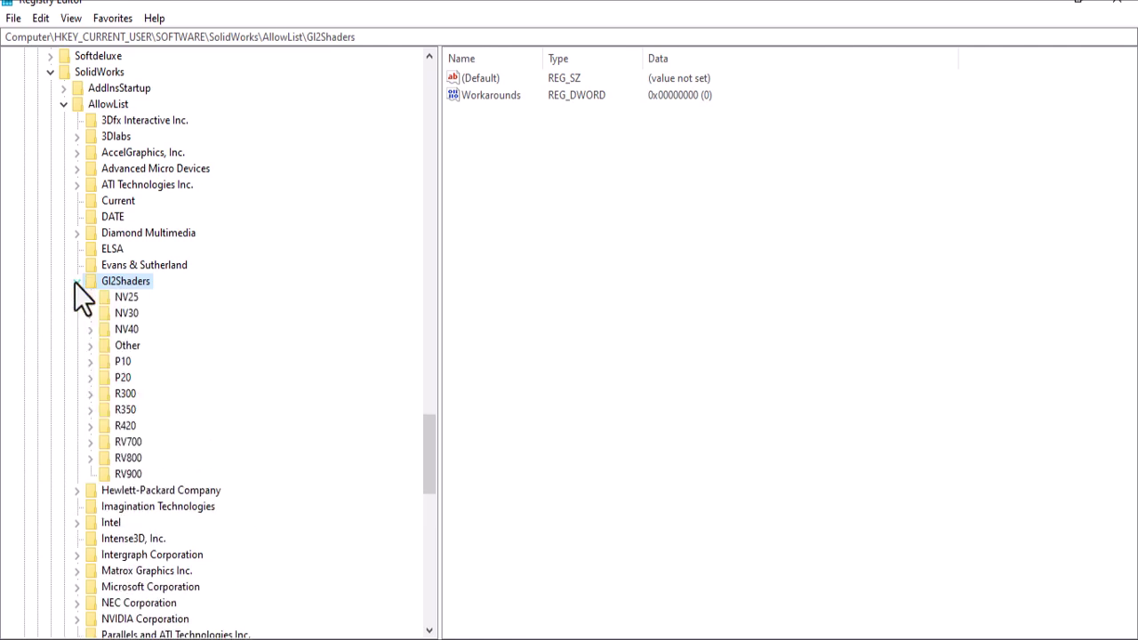
click(126, 330)
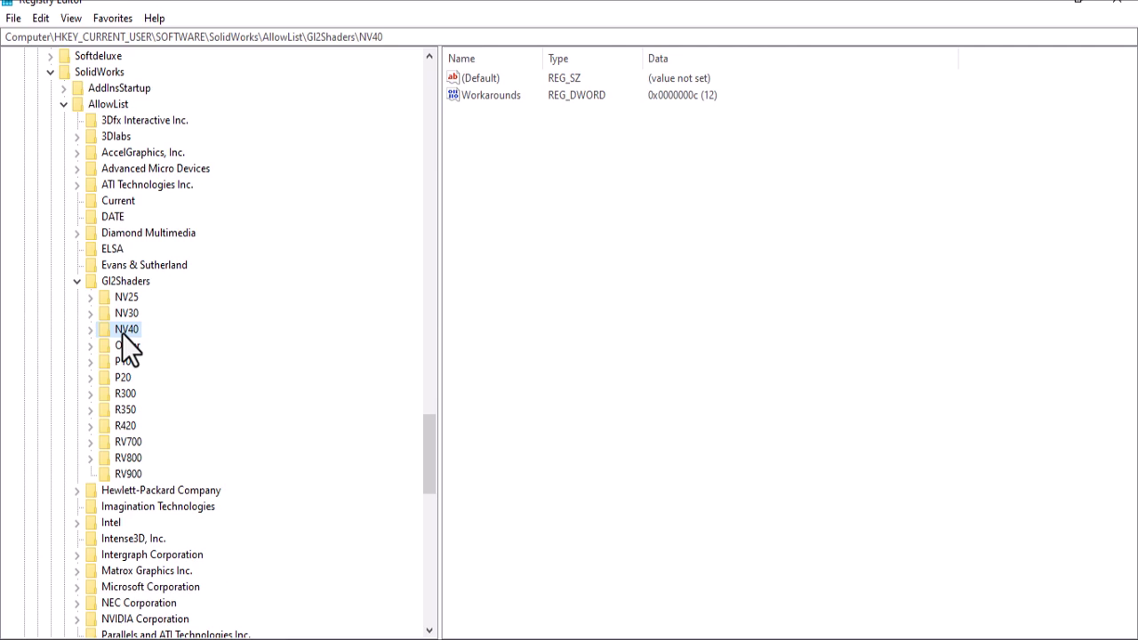
- Create a subkey under NV40 named 'NVIDIA GeForce GTX 960M/PCIe/SSE2' by pasting the GPU name
right_click(127, 349)
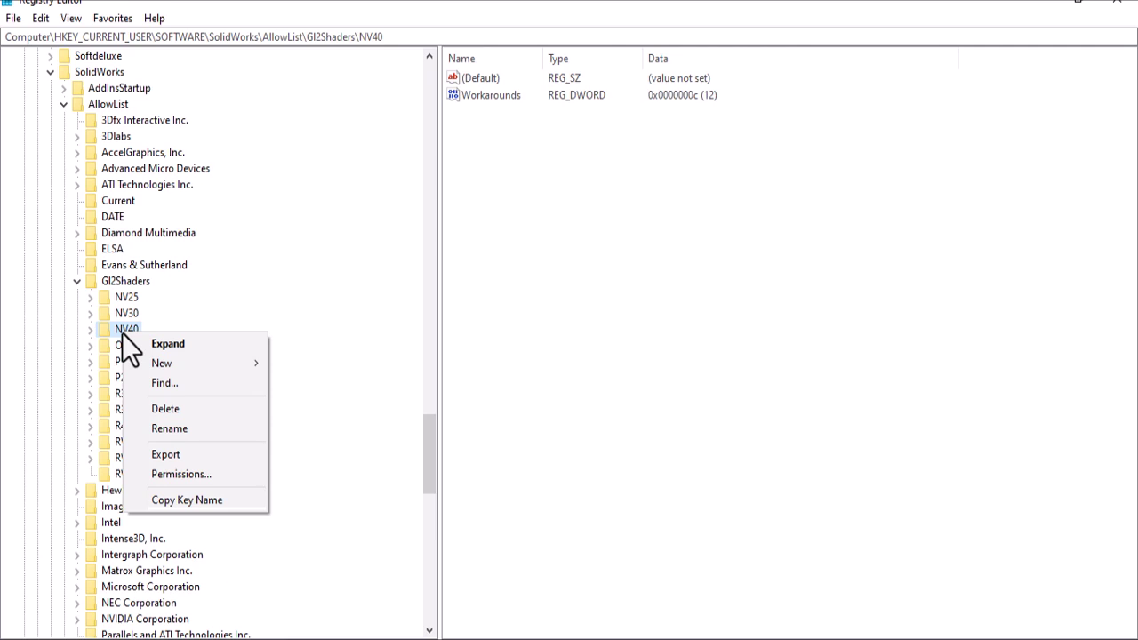
mouse_move(153, 363)
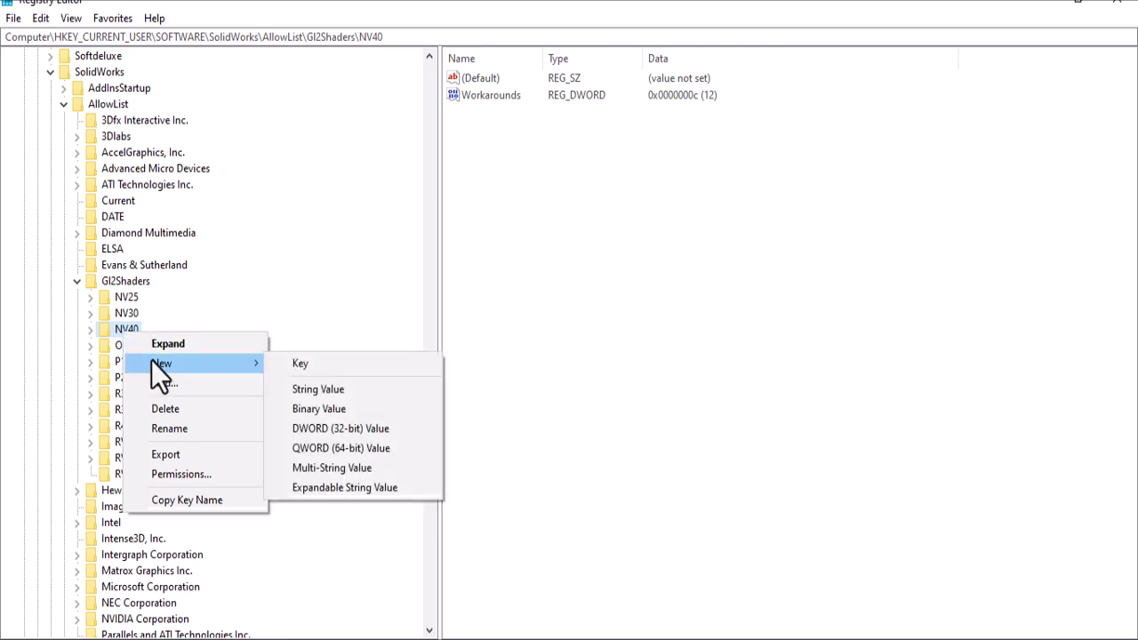
click(300, 364)
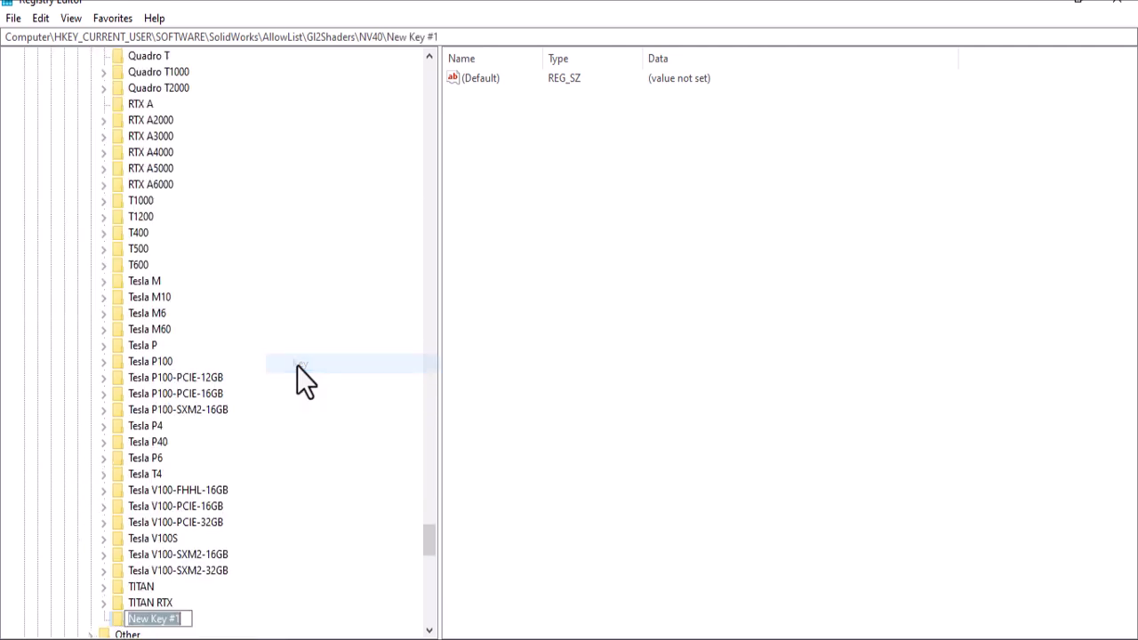
right_click(165, 620)
click(53, 461)
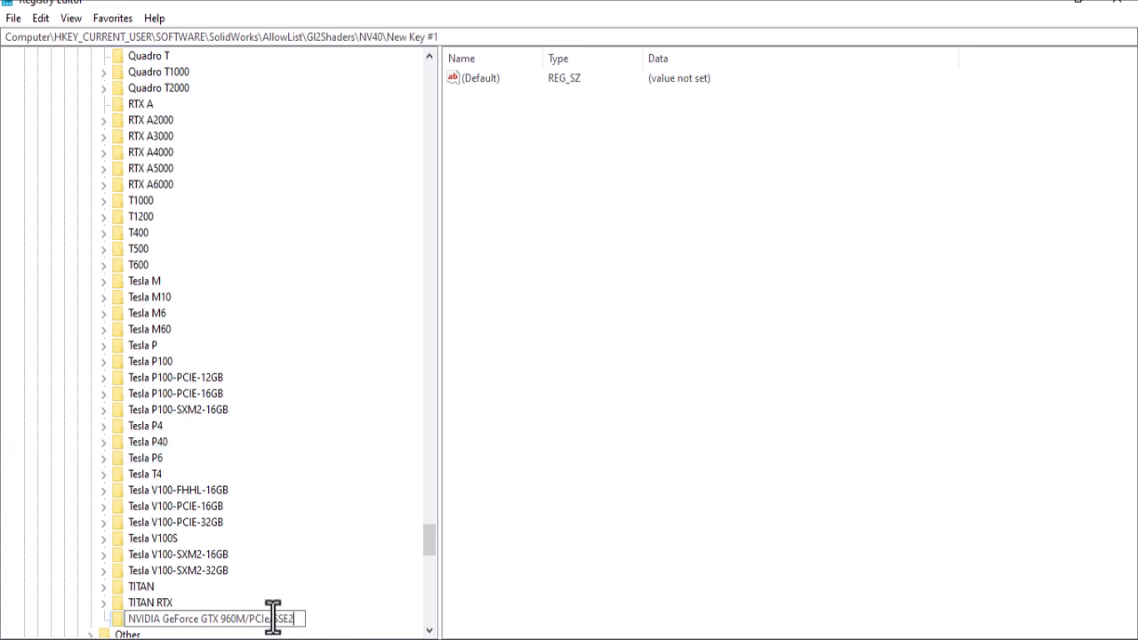
key(Return)
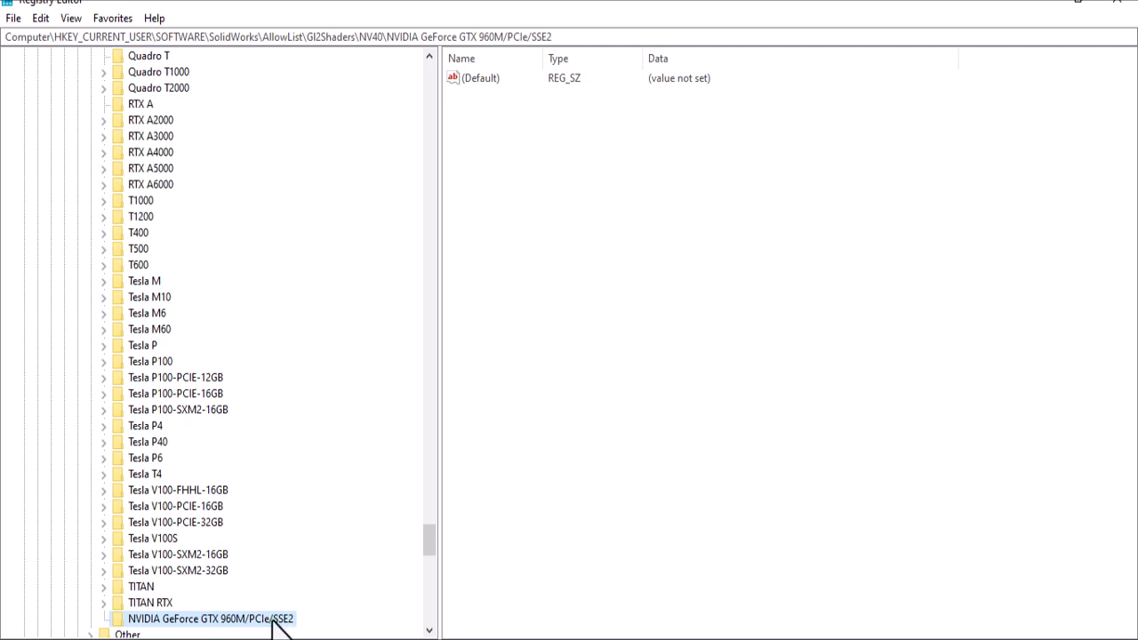
- Add a DWORD (32-bit) value named Workarounds to the new GPU key
click(477, 77)
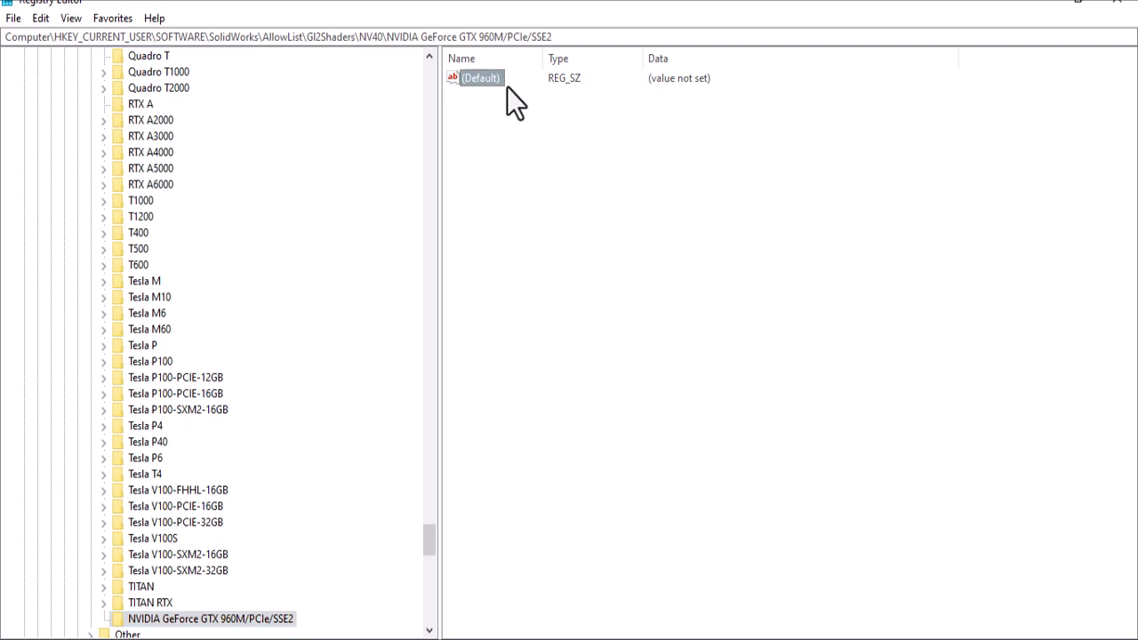
click(501, 135)
right_click(513, 199)
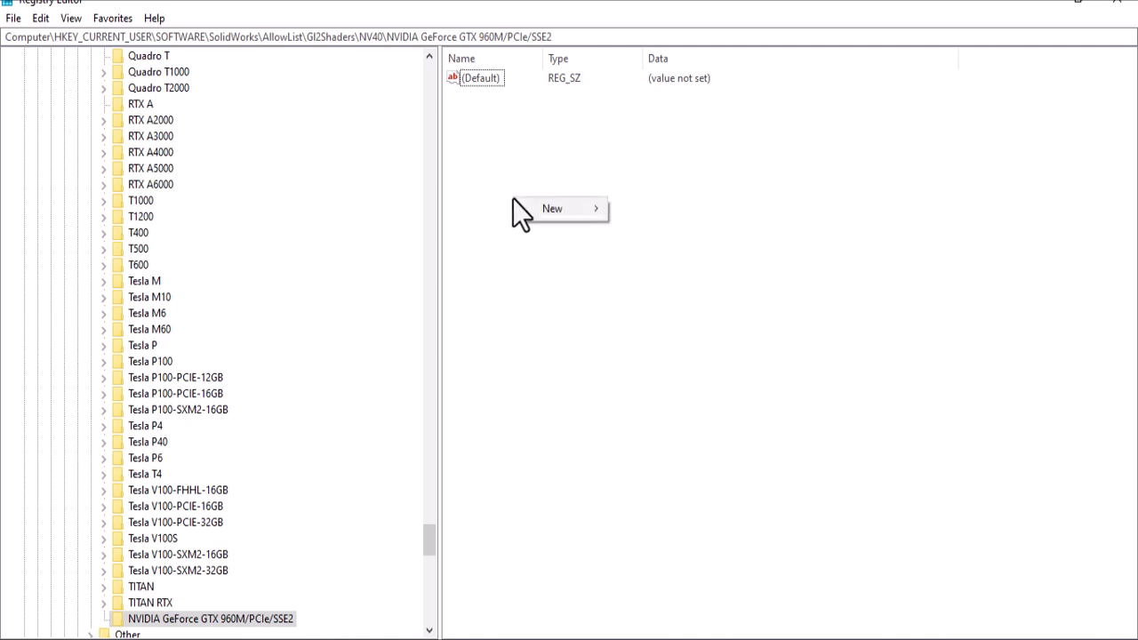
mouse_move(553, 204)
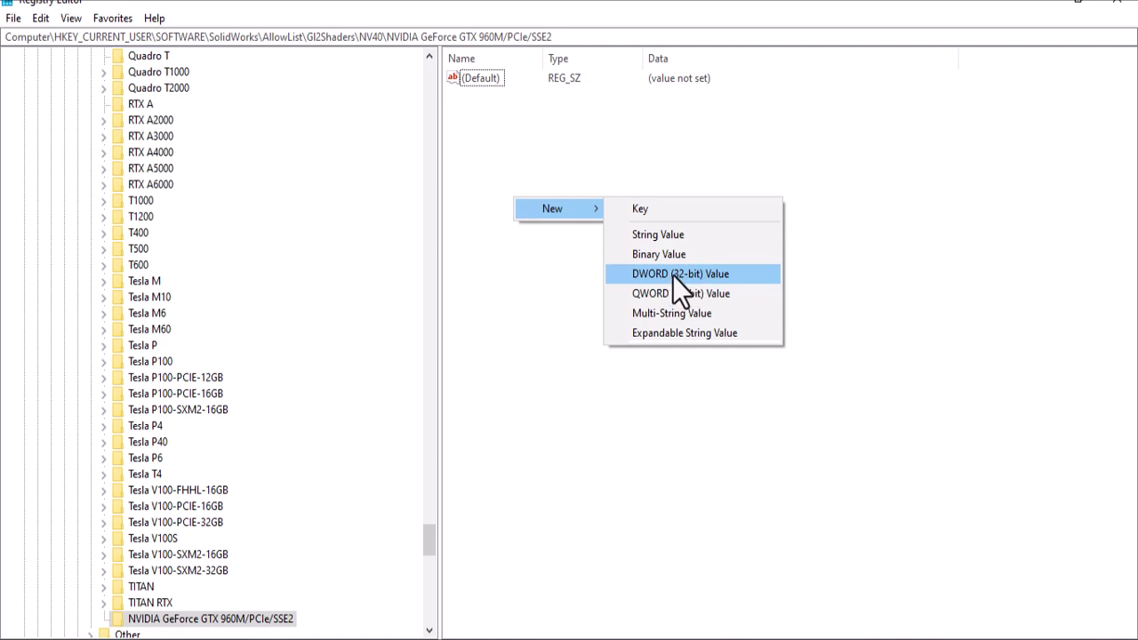
click(710, 281)
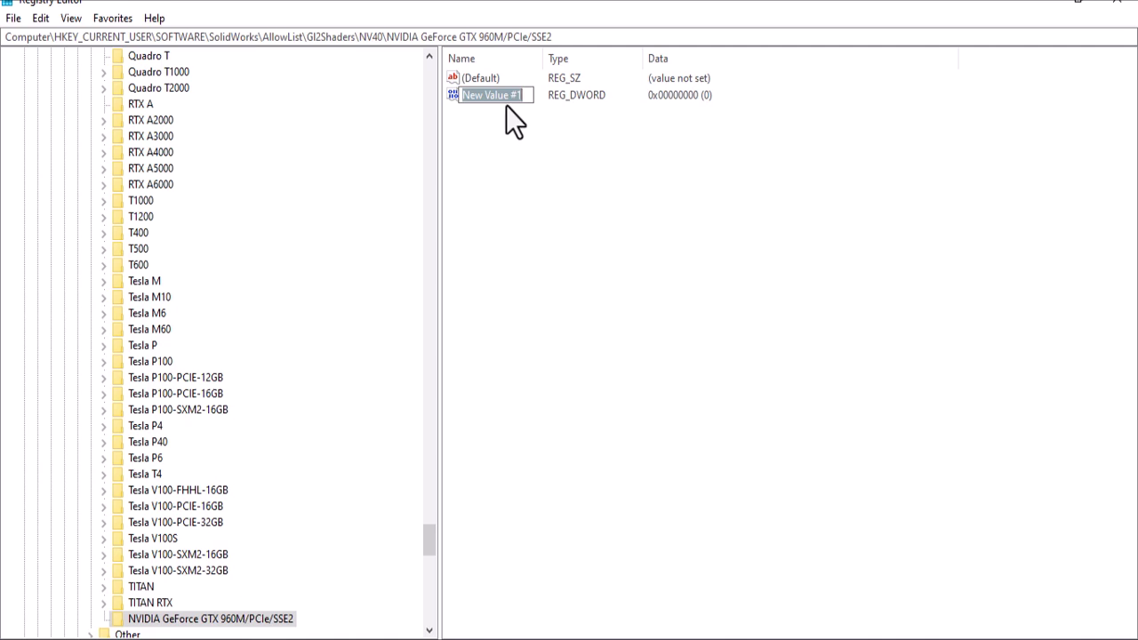
text(Workarounds)
key(Return)
- Set the Workarounds value to hexadecimal 30408 (0x00030408, 197640) and save it
double_click(514, 99)
drag(228, 81, 472, 121)
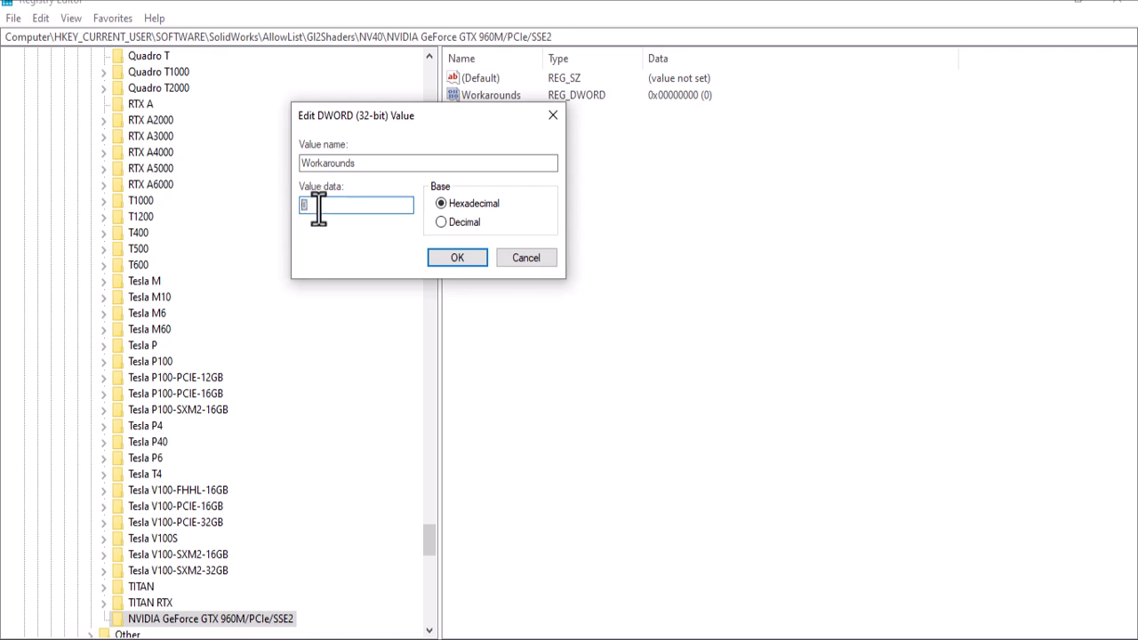
text(30408)
drag(337, 208, 298, 211)
click(348, 206)
double_click(333, 212)
text(30008)
double_click(392, 209)
text(3)
click(449, 260)
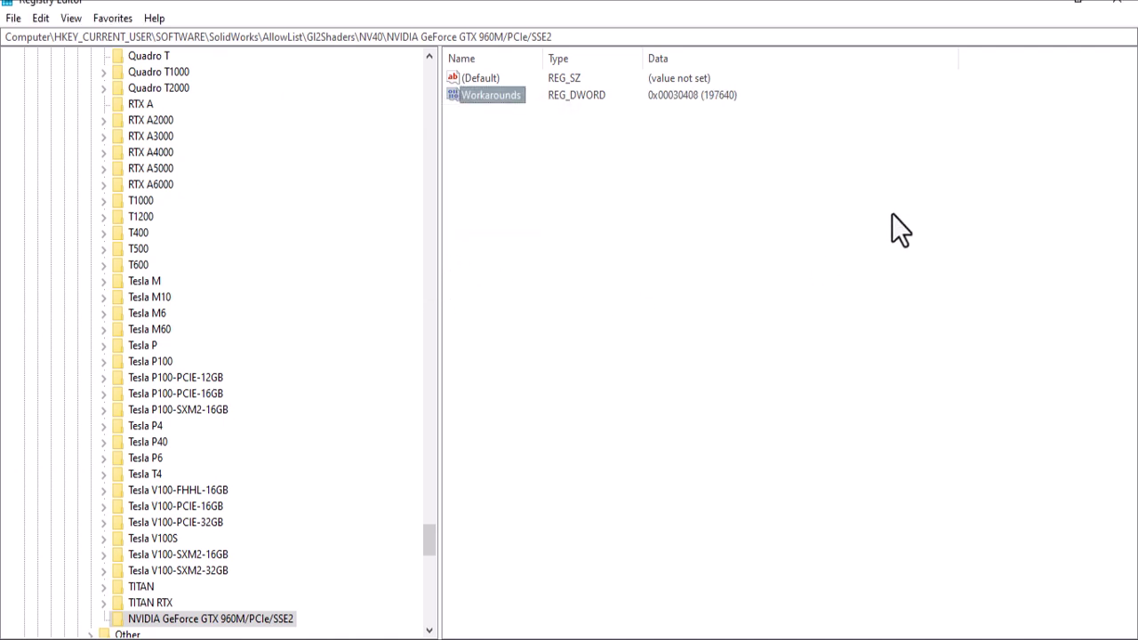
- Close Registry Editor and launch SOLIDWORKS 2024 from the Start menu
click(1122, 12)
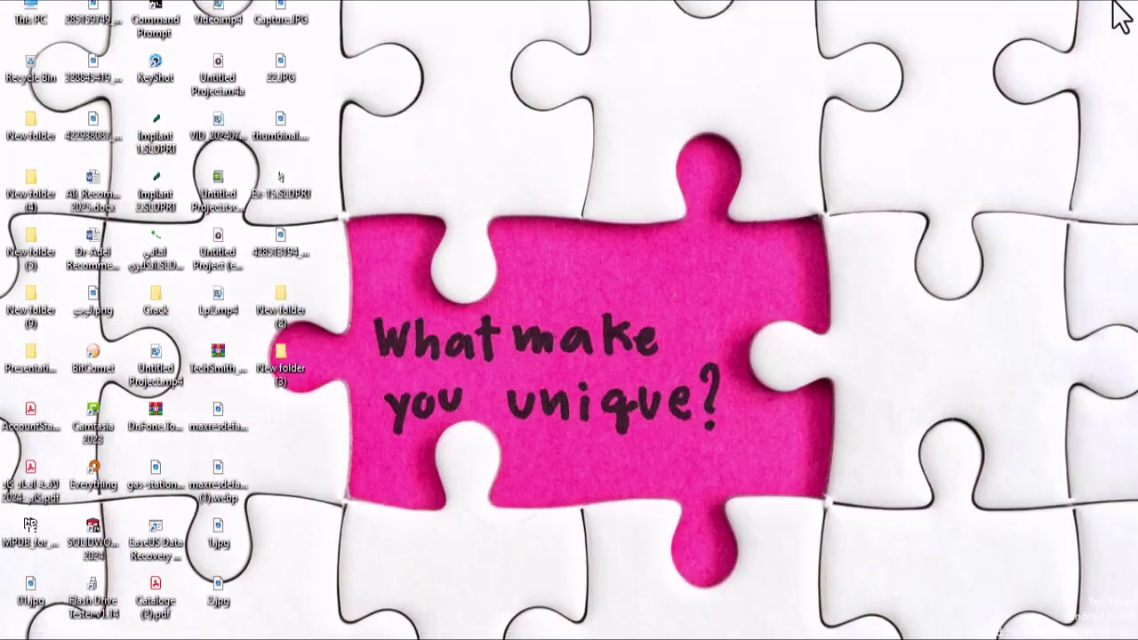
key(super)
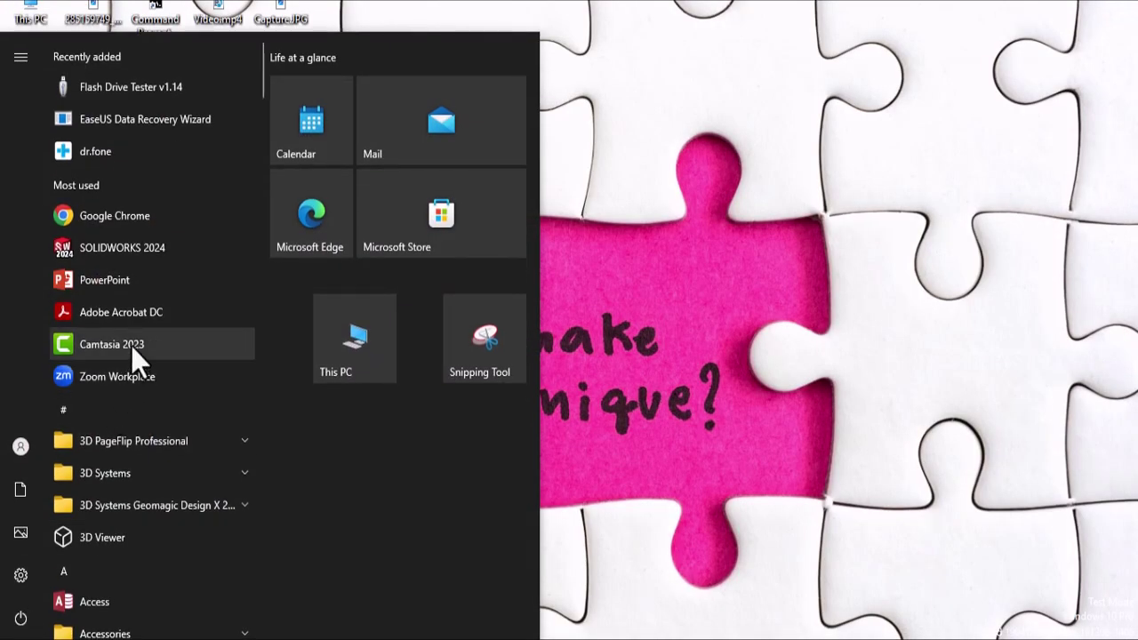
click(124, 249)
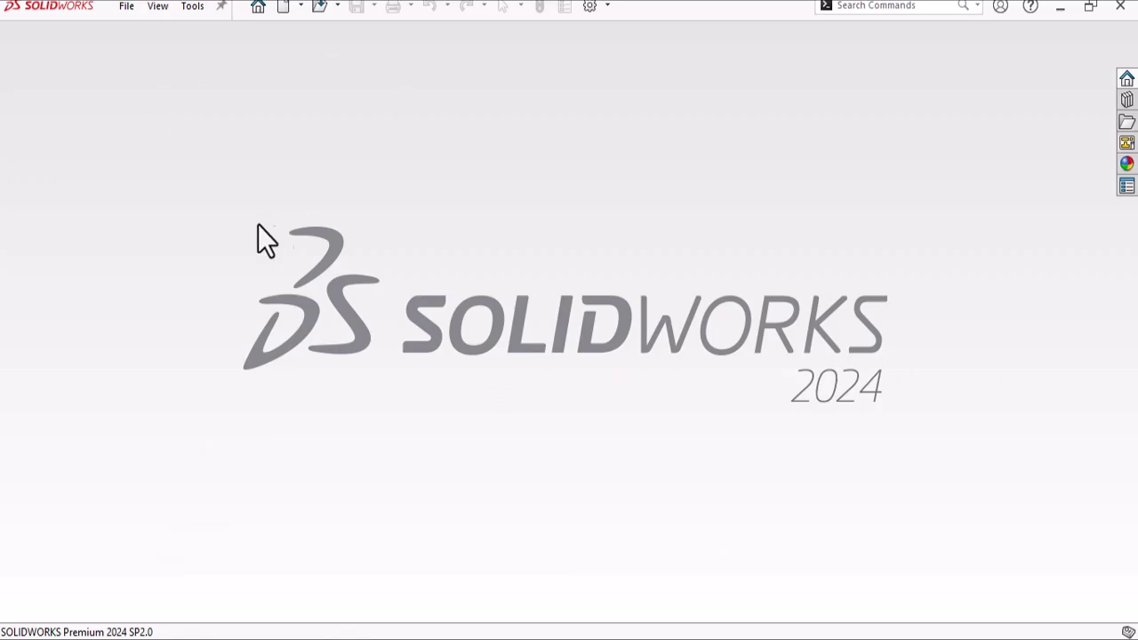
- Reopen the recent part Part1.SLDPRT and turn on RealView Graphics
click(121, 11)
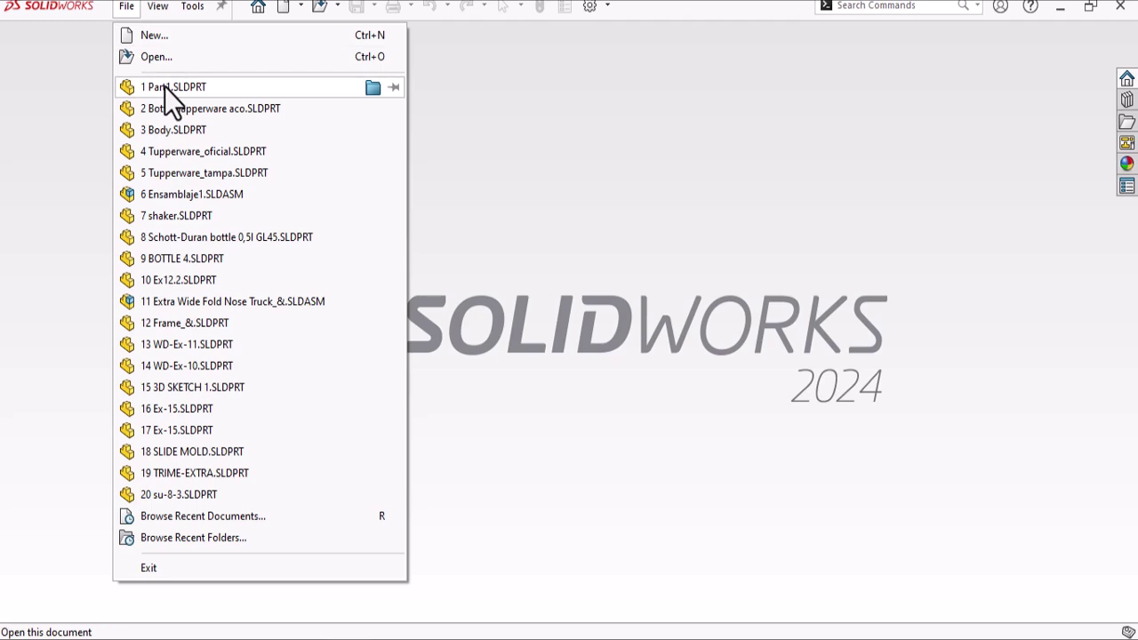
mouse_move(165, 88)
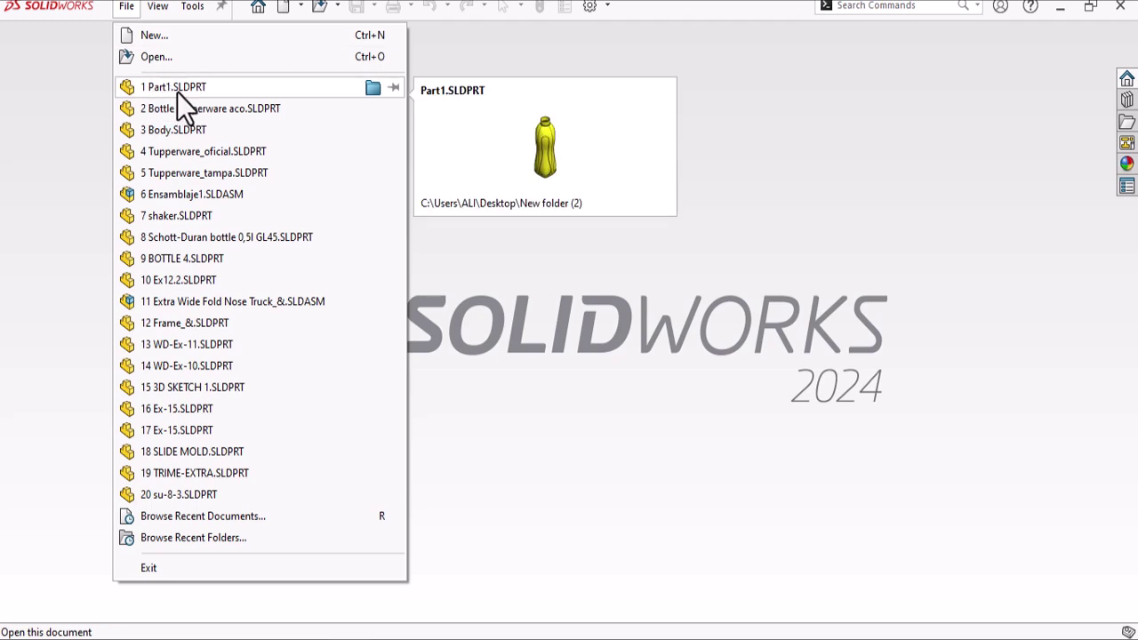
click(177, 92)
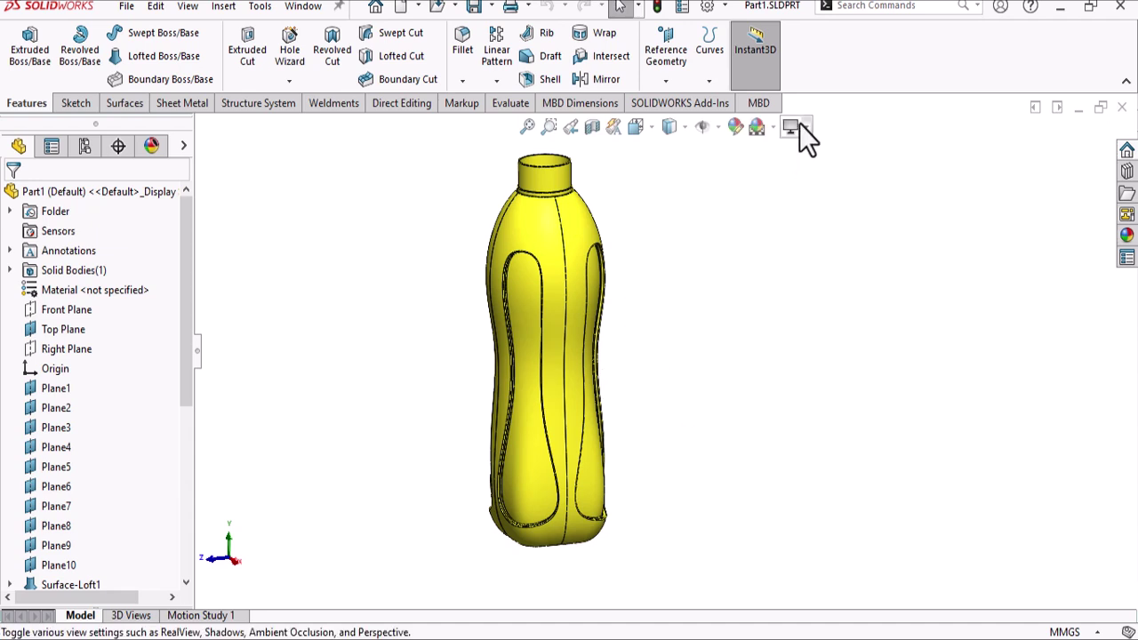
click(806, 127)
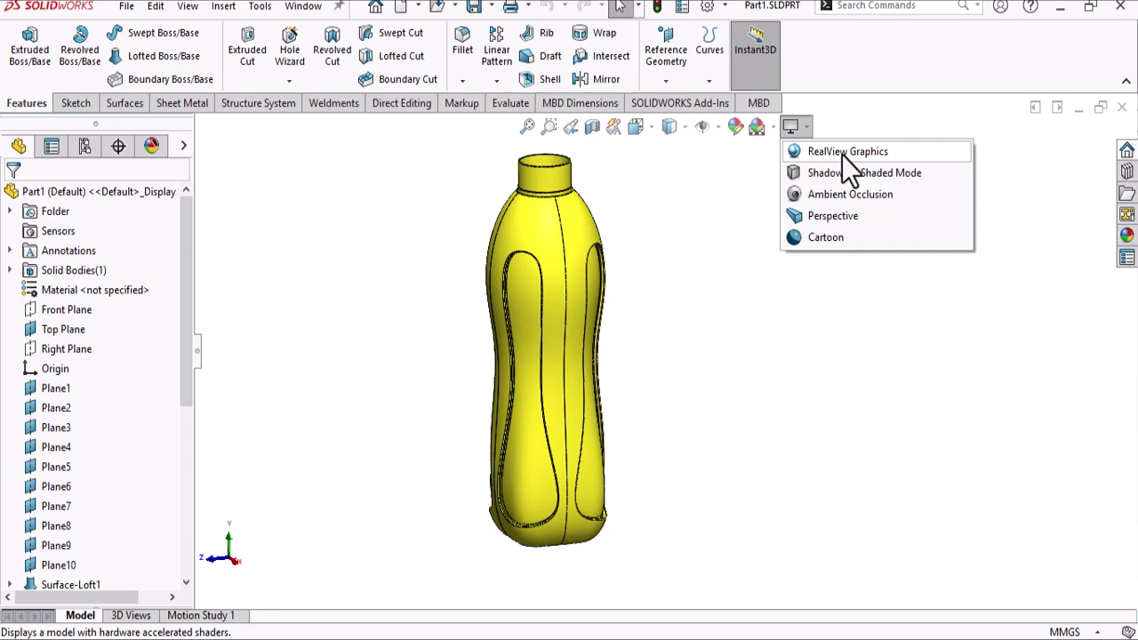
click(842, 155)
- Pin the Appearances, Scenes, and Decals pane and expand the Appearances(color) library
scroll(622, 335, down, 5)
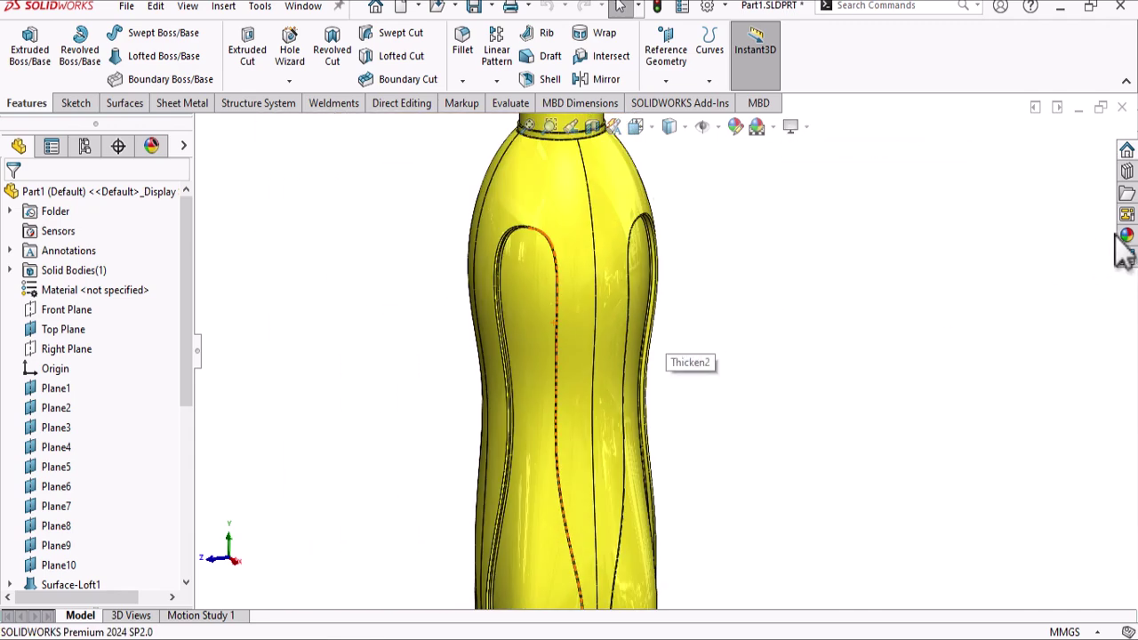
click(1126, 236)
click(1128, 103)
click(895, 165)
click(876, 166)
- Browse the Appearances library to the Plastic > Medium Gloss colours
click(939, 206)
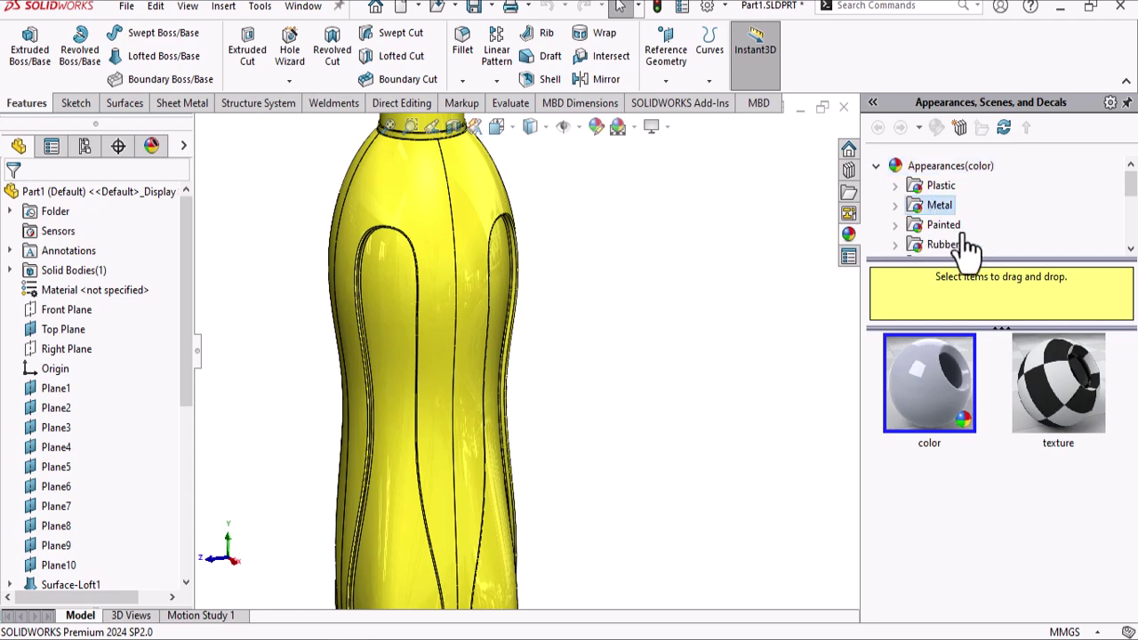
double_click(911, 186)
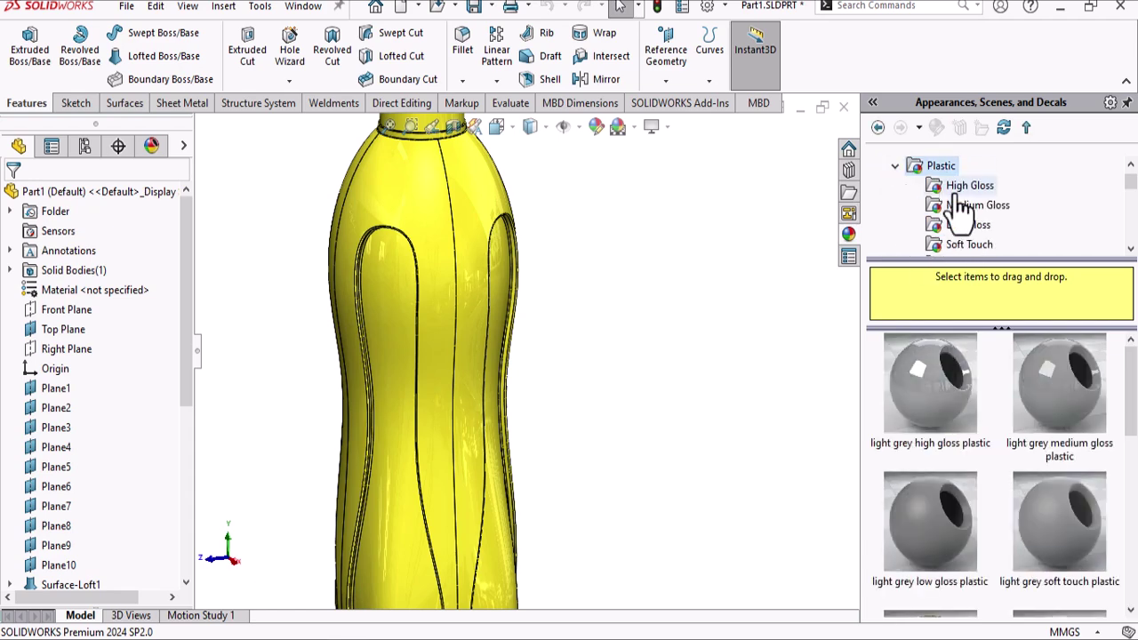
click(961, 189)
click(973, 206)
scroll(1035, 449, down, 6)
- Apply blue medium gloss plastic to the whole part and orbit to inspect the bottle
mouse_move(1024, 450)
drag(1024, 448, 476, 365)
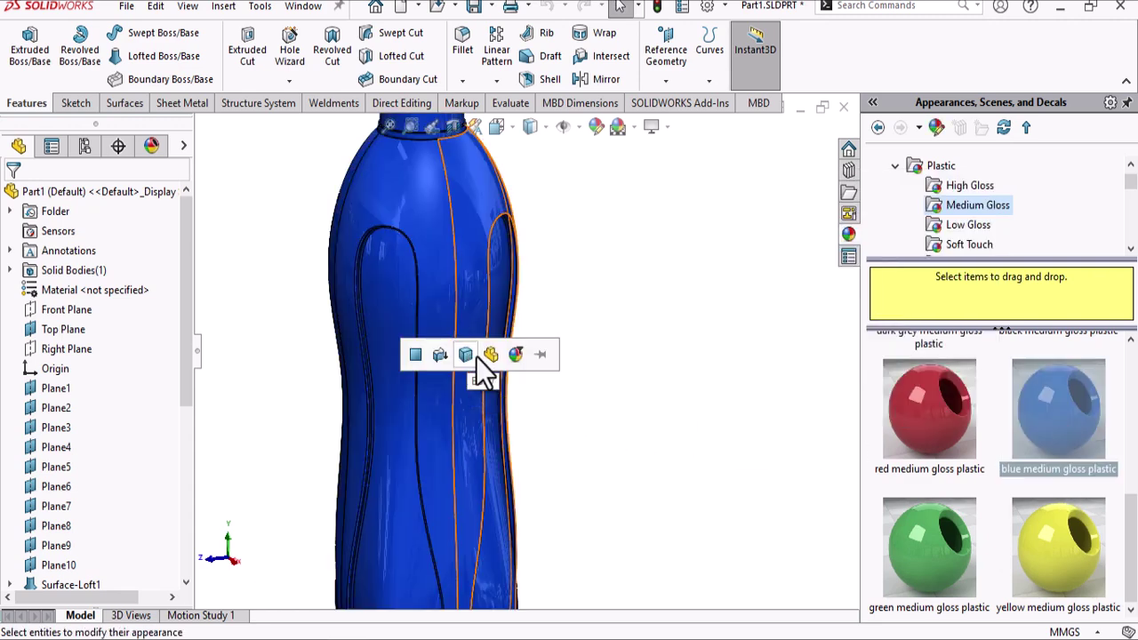
click(488, 356)
scroll(623, 463, down, 3)
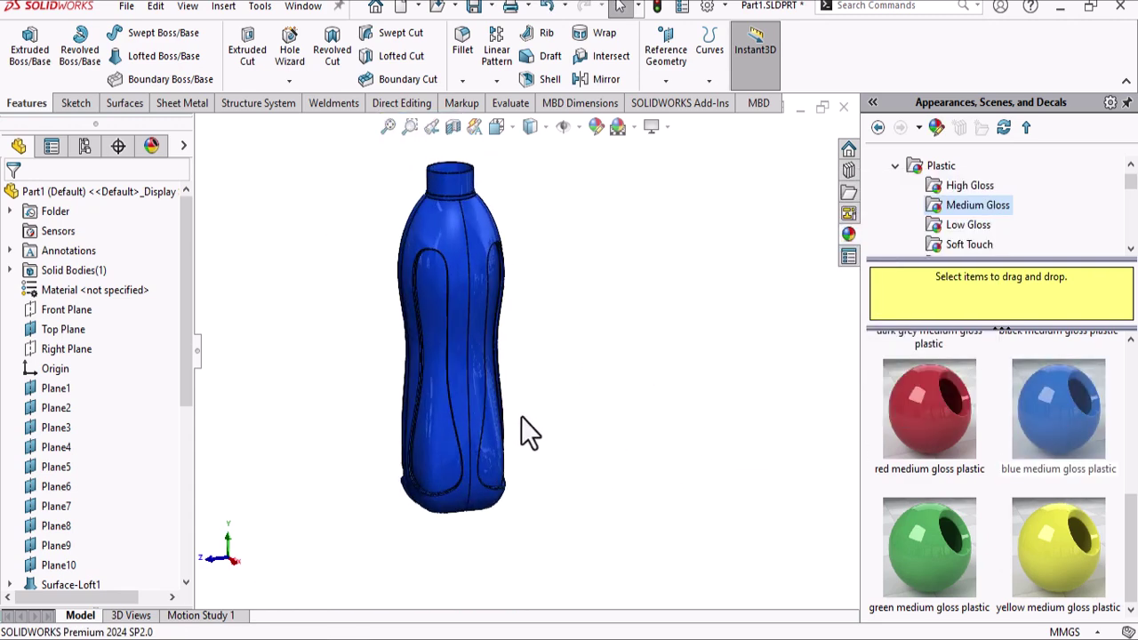
scroll(542, 515, up, 3)
middle_drag(548, 533, 406, 452)
scroll(406, 452, down, 3)
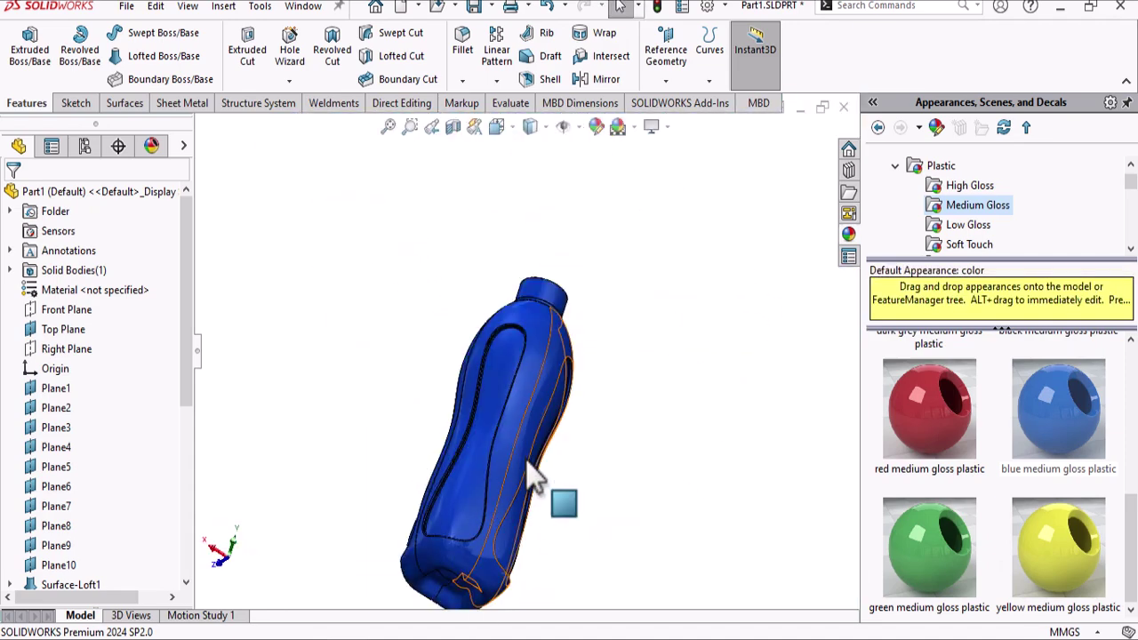
- Turn RealView Graphics off from View Settings, leaving the blue bottle in plain shaded display
click(668, 131)
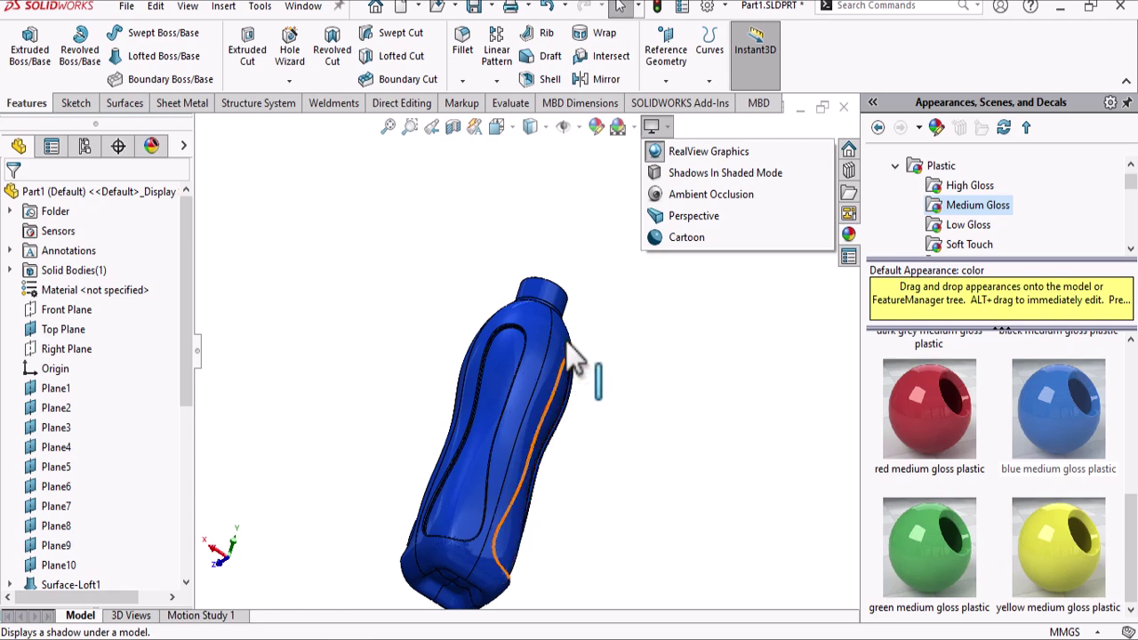
click(659, 428)
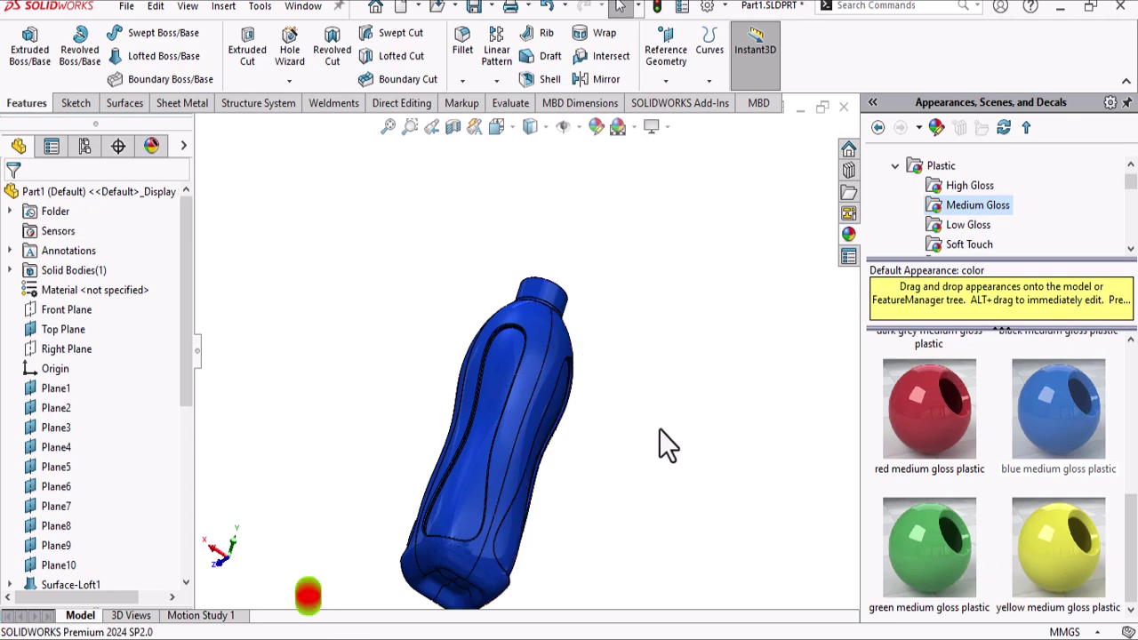
click(667, 127)
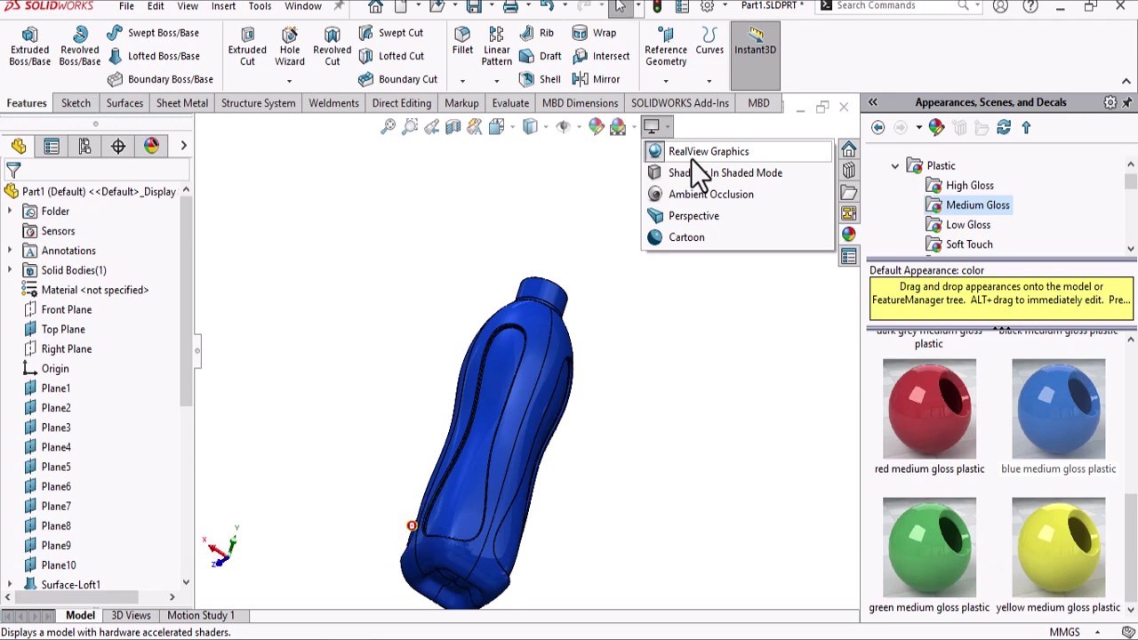
click(690, 152)
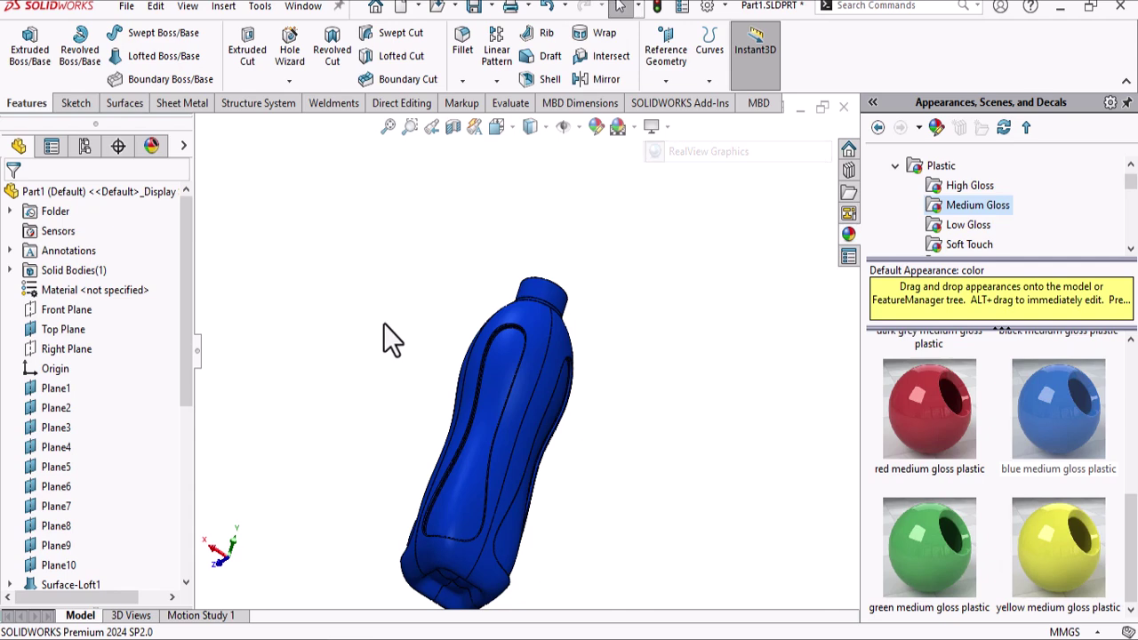